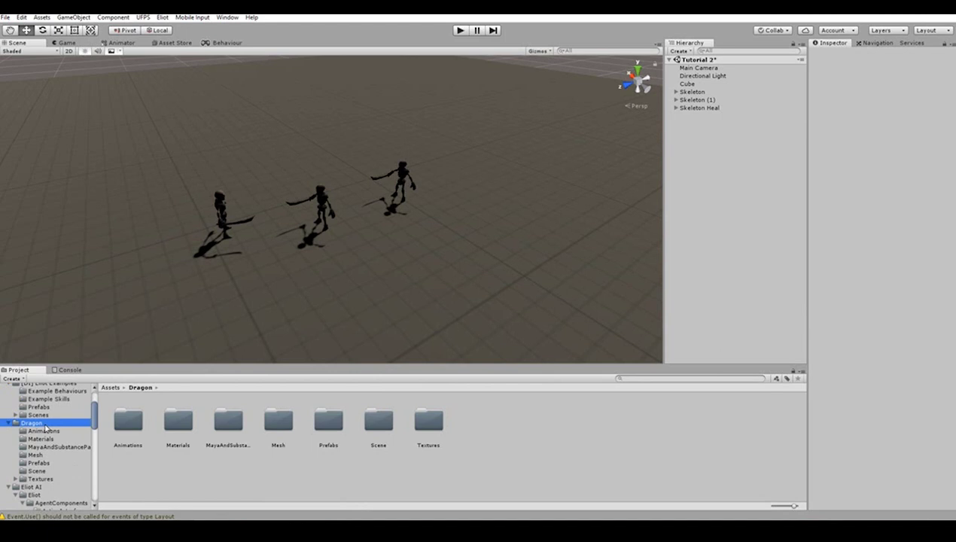
Step: Place the AlbinoDragon prefab from the Dragon assets in the scene and locate the controller asset its Animator uses
{"action": "double_click", "coordinate": [329, 421]}
{"action": "left_click_drag", "start_coordinate": [124, 427], "coordinate": [546, 252]}
{"action": "key", "text": "f"}
{"action": "left_click", "coordinate": [903, 132]}
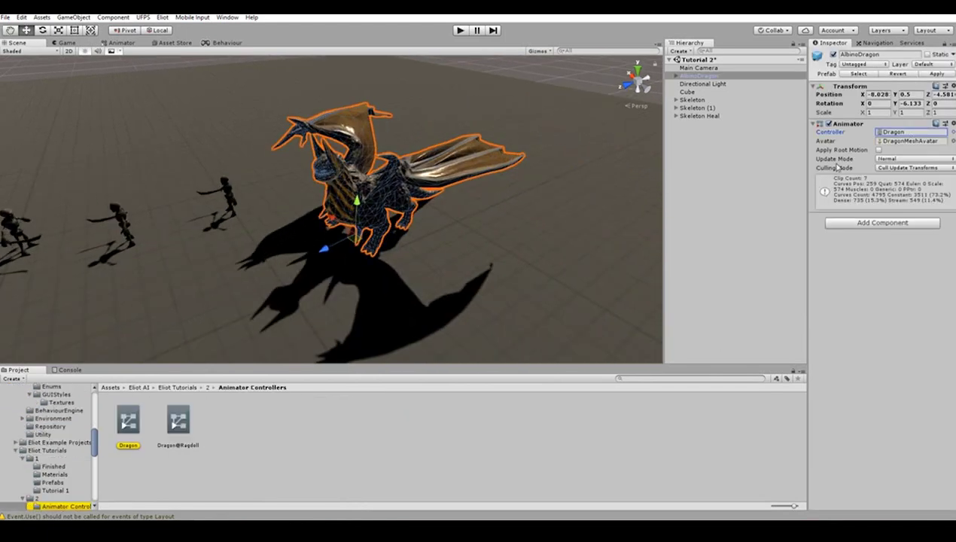
Step: Examine the Dragon animator controller's state graph and the conditions of the transition from Walk to Idle01
{"action": "left_click", "coordinate": [128, 420]}
{"action": "left_click", "coordinate": [120, 43]}
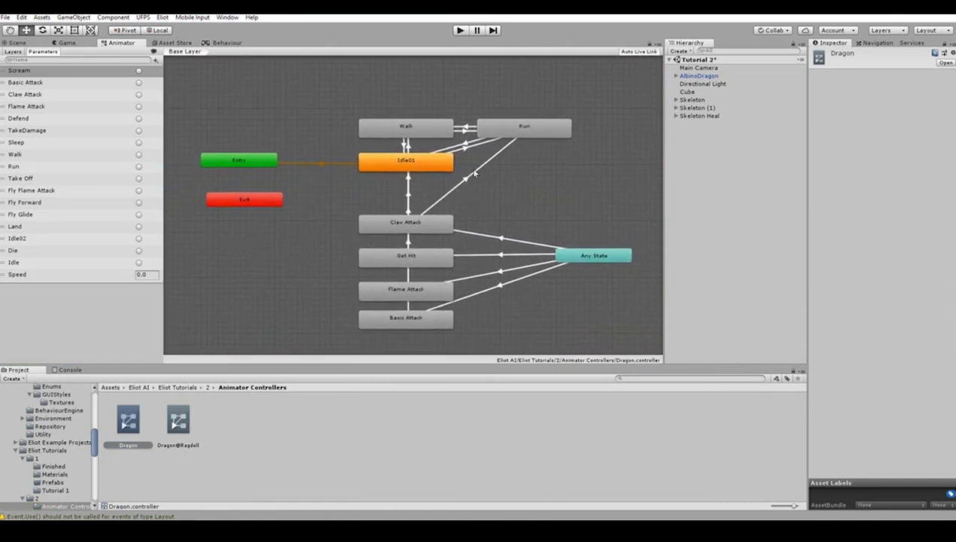
{"action": "left_click", "coordinate": [406, 145]}
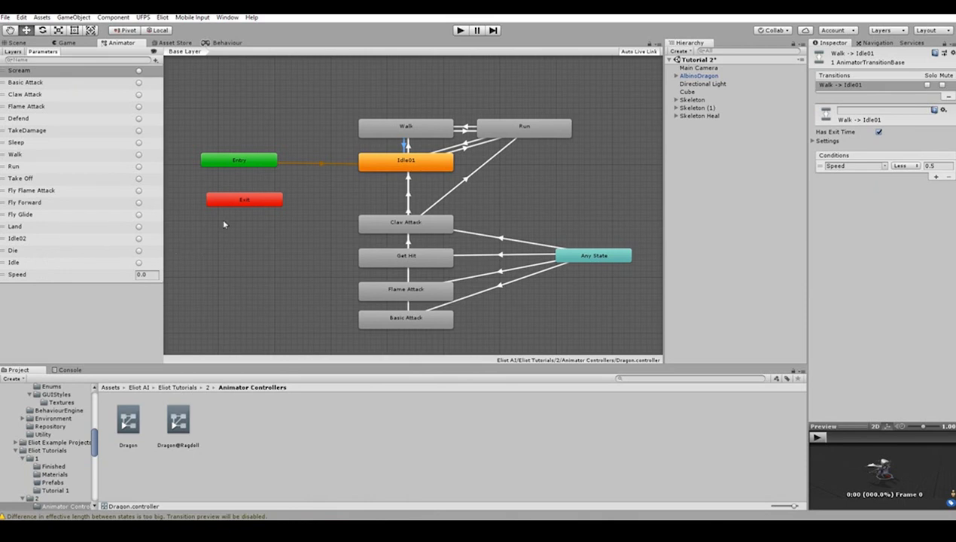
Step: Rename the dragon in the scene AlbinoDragon@Ragdoll and assign Dragon@Ragdoll as its animator controller
{"action": "left_click", "coordinate": [18, 43]}
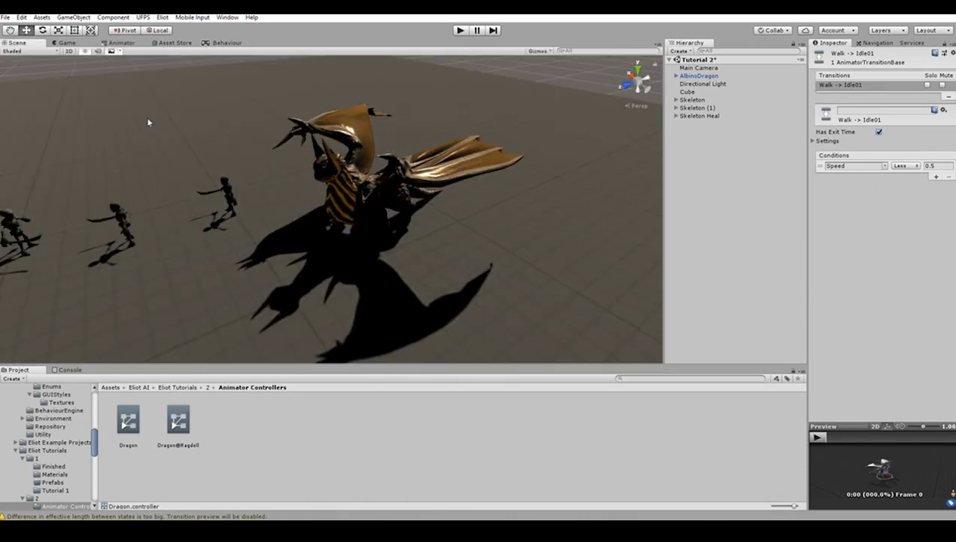
{"action": "left_click", "coordinate": [697, 76]}
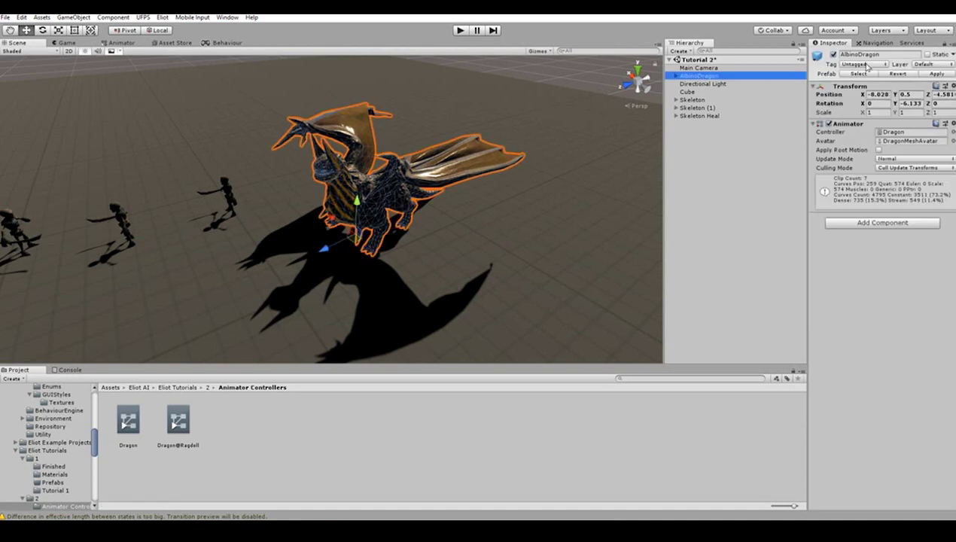
{"action": "left_click", "coordinate": [890, 56]}
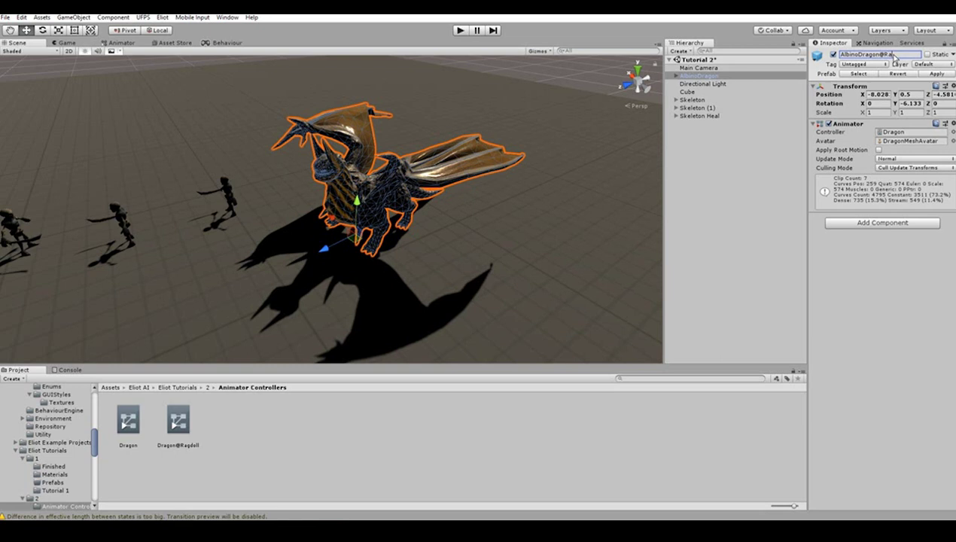
{"action": "key", "text": "Return"}
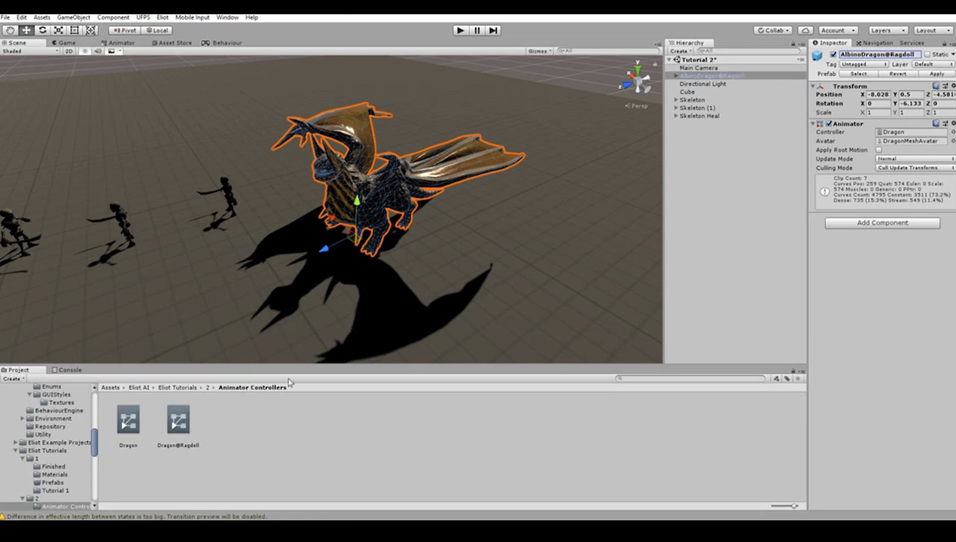
{"action": "left_click", "coordinate": [891, 133]}
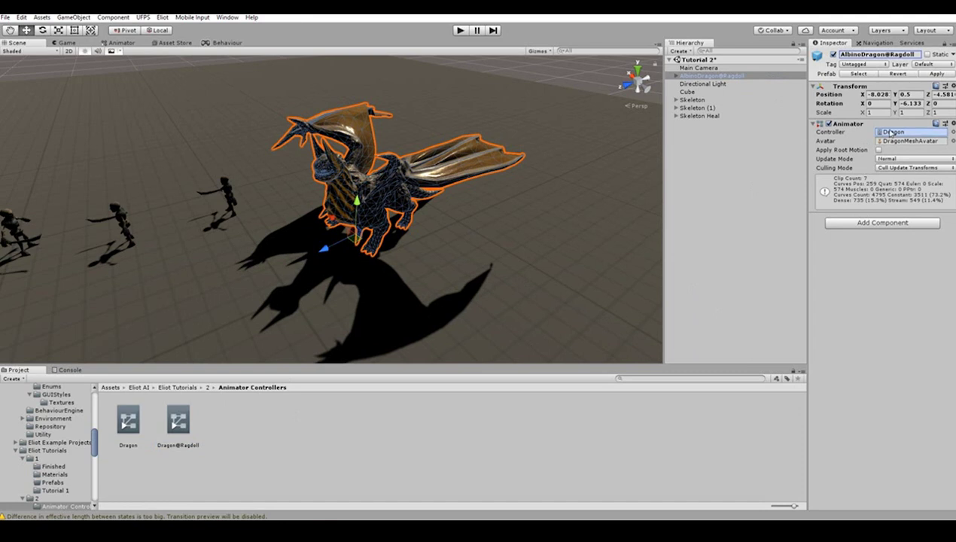
{"action": "left_click_drag", "start_coordinate": [890, 132], "coordinate": [890, 132]}
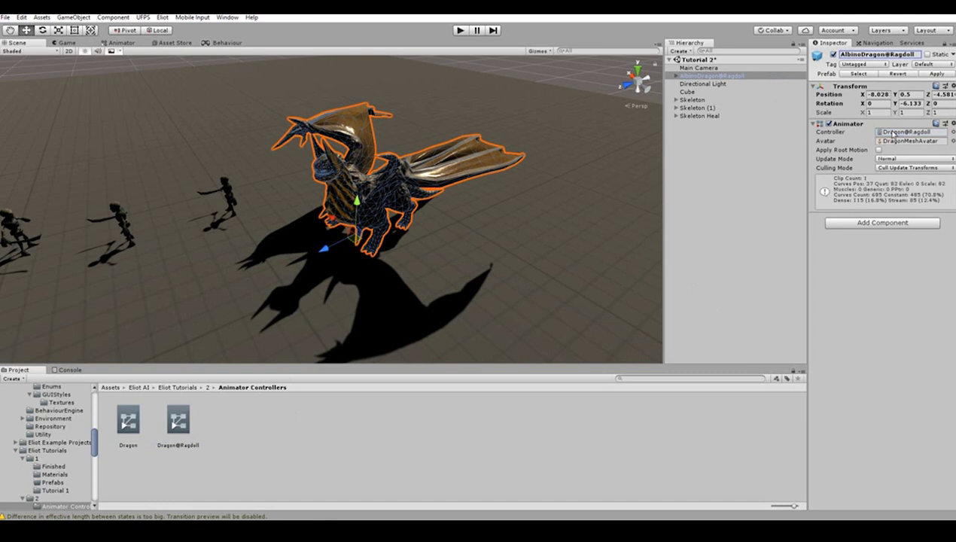
Step: Examine the Dragon@Ragdoll animator controller and the settings of its Die state
{"action": "left_click", "coordinate": [122, 44]}
{"action": "left_click", "coordinate": [177, 423]}
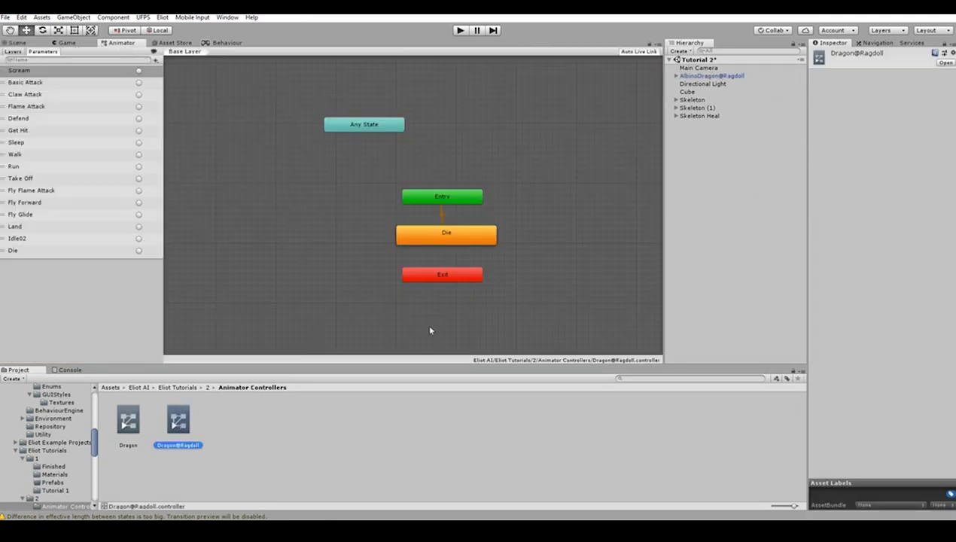
{"action": "left_click", "coordinate": [439, 238]}
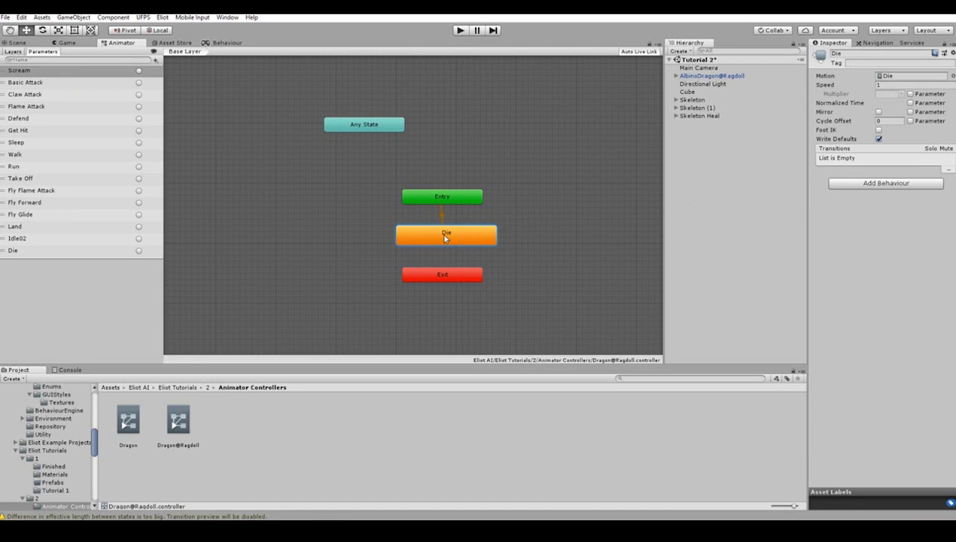
Step: Save AlbinoDragon@Ragdoll as a prefab in the Prefabs folder of Eliot Tutorials 2 and delete it from the scene
{"action": "left_click", "coordinate": [18, 43]}
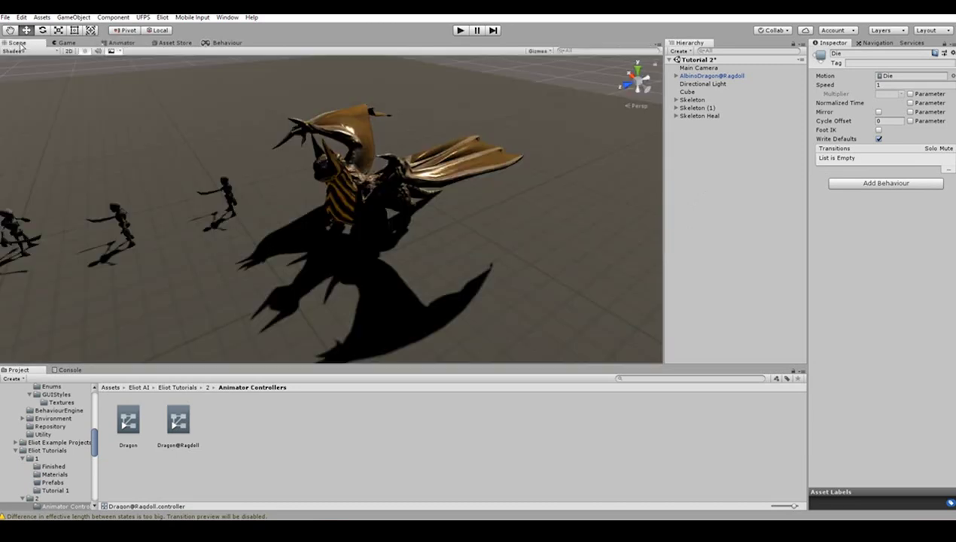
{"action": "left_click", "coordinate": [711, 76]}
{"action": "scroll", "coordinate": [55, 497], "scroll_direction": "down", "scroll_amount": 3}
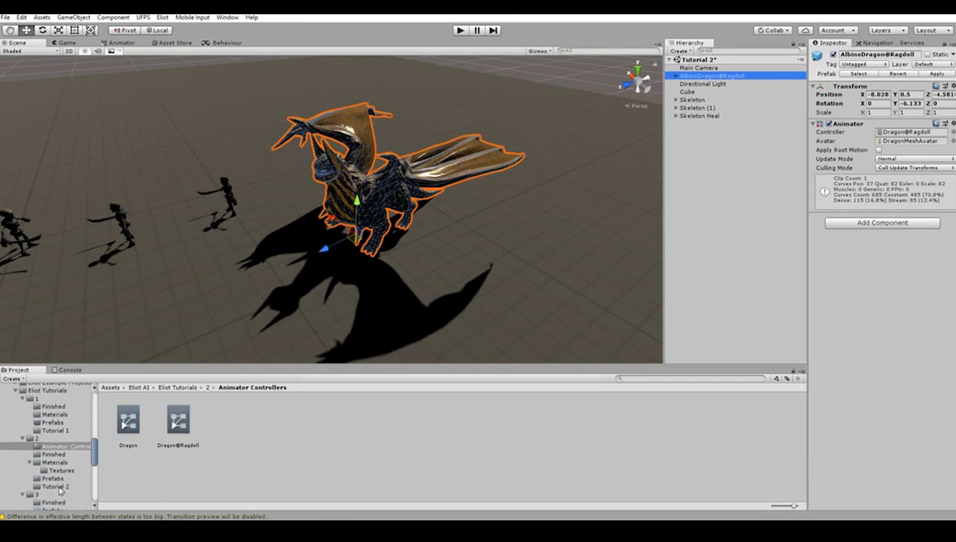
{"action": "left_click", "coordinate": [53, 478]}
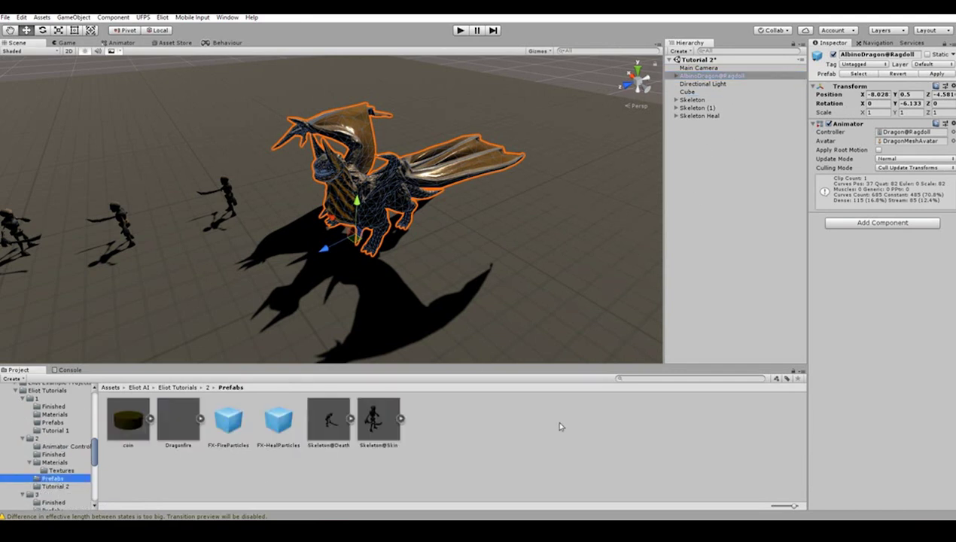
{"action": "left_click_drag", "start_coordinate": [712, 76], "coordinate": [559, 426]}
{"action": "left_click", "coordinate": [699, 76]}
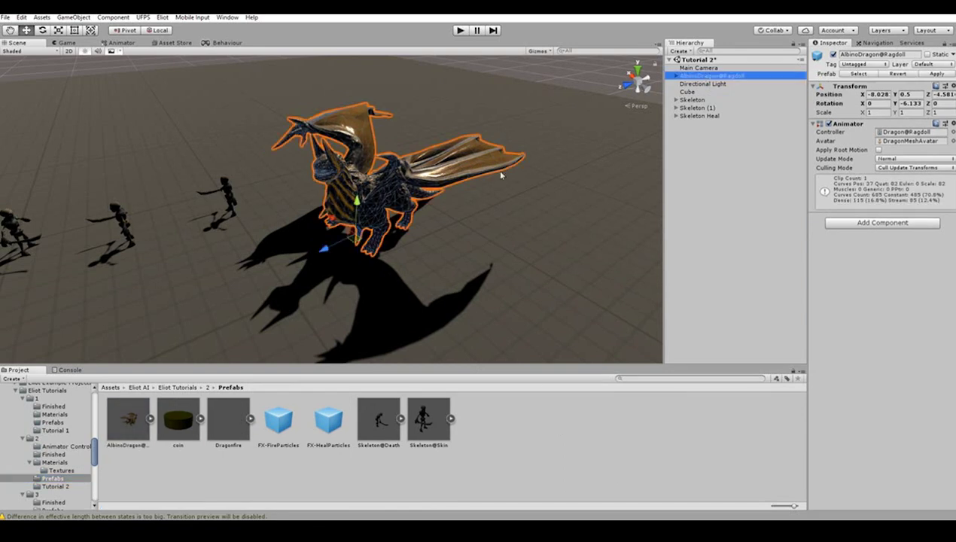
{"action": "middle_click_drag", "start_coordinate": [483, 174], "coordinate": [481, 158]}
{"action": "key", "text": "Delete"}
Step: Start a new agent in the Unit Factory with the name Dragon and the team dragons
{"action": "left_click", "coordinate": [162, 17]}
{"action": "left_click", "coordinate": [181, 49]}
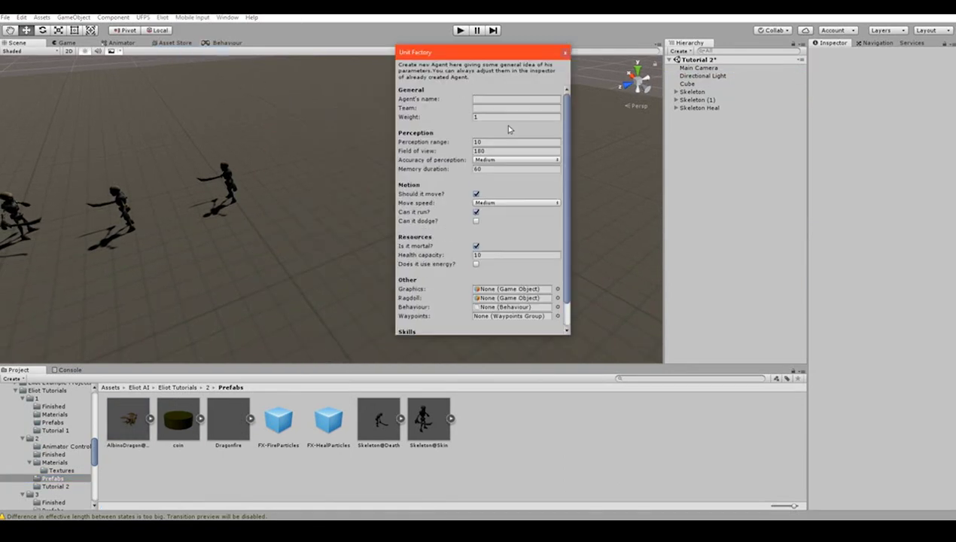
{"action": "left_click", "coordinate": [493, 99]}
{"action": "type", "text": "Dragon"}
{"action": "left_click", "coordinate": [504, 110]}
{"action": "type", "text": "dra"}
Step: Assign AlbinoDragon as the agent's graphics and AlbinoDragon@Ragdoll as its ragdoll, and create the agent
{"action": "scroll", "coordinate": [503, 113], "scroll_direction": "down", "scroll_amount": 2}
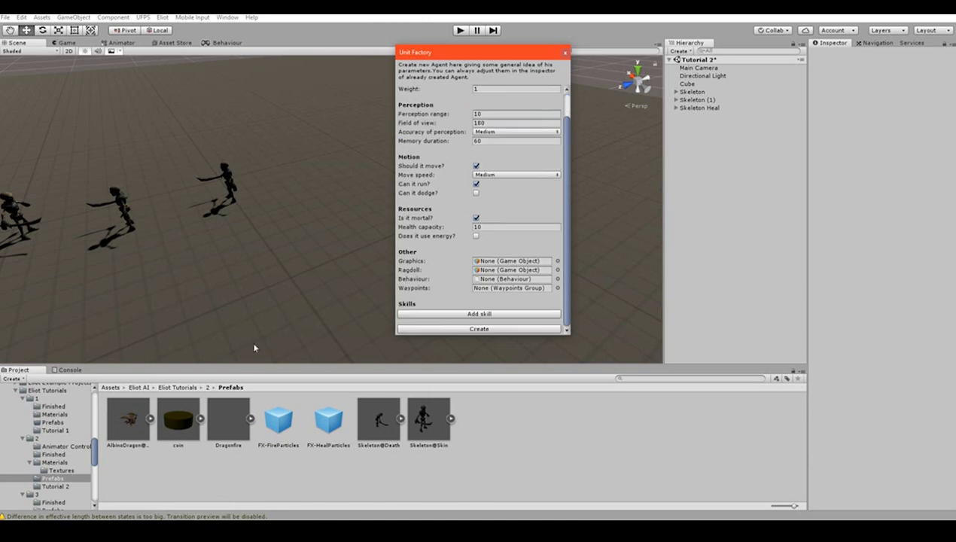
{"action": "scroll", "coordinate": [63, 449], "scroll_direction": "up", "scroll_amount": 5}
{"action": "scroll", "coordinate": [63, 449], "scroll_direction": "up", "scroll_amount": 2}
{"action": "left_click", "coordinate": [50, 469]}
{"action": "left_click_drag", "start_coordinate": [130, 423], "coordinate": [484, 261]}
{"action": "scroll", "coordinate": [50, 463], "scroll_direction": "down", "scroll_amount": 1}
{"action": "scroll", "coordinate": [51, 463], "scroll_direction": "down", "scroll_amount": 3}
{"action": "left_click", "coordinate": [51, 448]}
{"action": "left_click_drag", "start_coordinate": [128, 418], "coordinate": [489, 273]}
{"action": "left_click", "coordinate": [481, 329]}
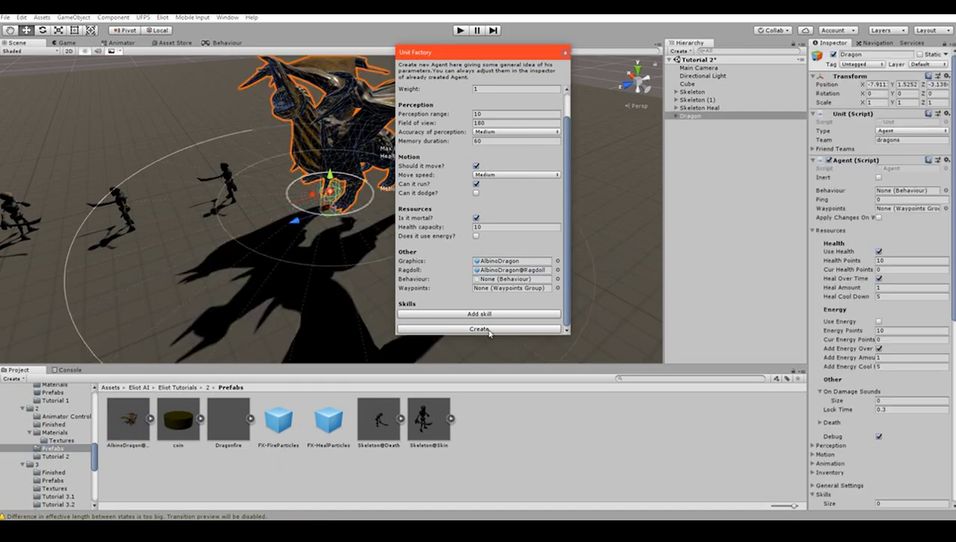
{"action": "left_click", "coordinate": [565, 55]}
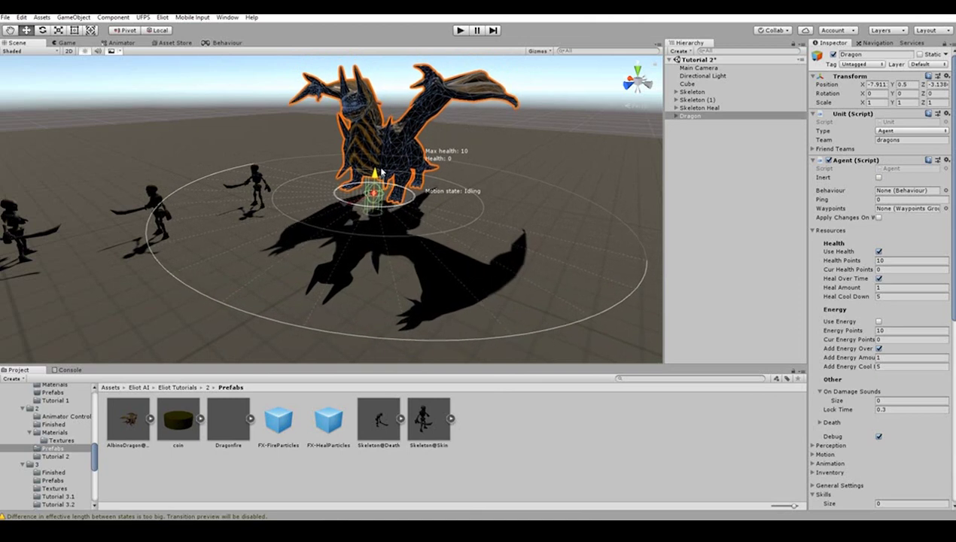
Step: Raise the Dragon agent to about Y 1.61 and move AlbinoDragon(Clone) out of __graphics__ to the scene root
{"action": "left_click_drag", "start_coordinate": [377, 169], "coordinate": [386, 155]}
{"action": "left_click", "coordinate": [676, 115]}
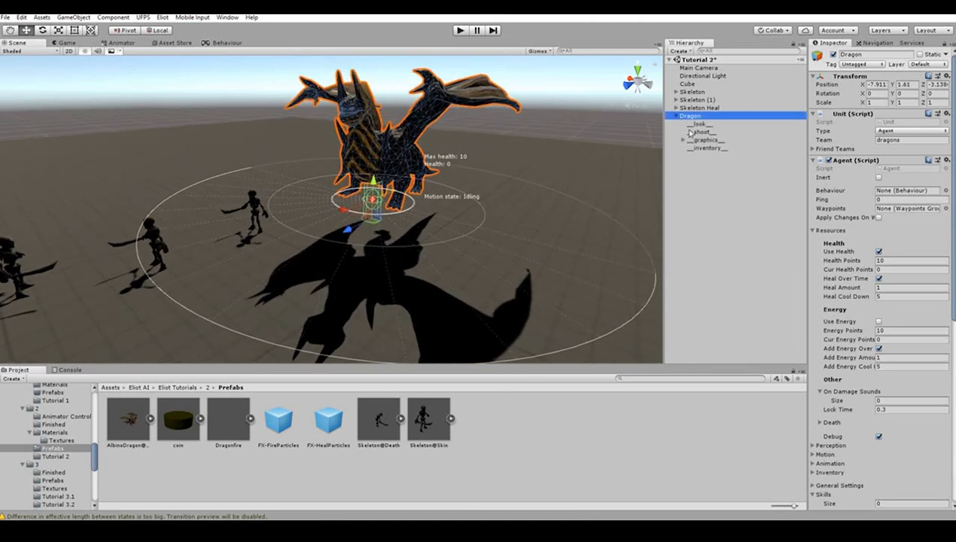
{"action": "left_click", "coordinate": [683, 141]}
{"action": "left_click_drag", "start_coordinate": [711, 148], "coordinate": [710, 187]}
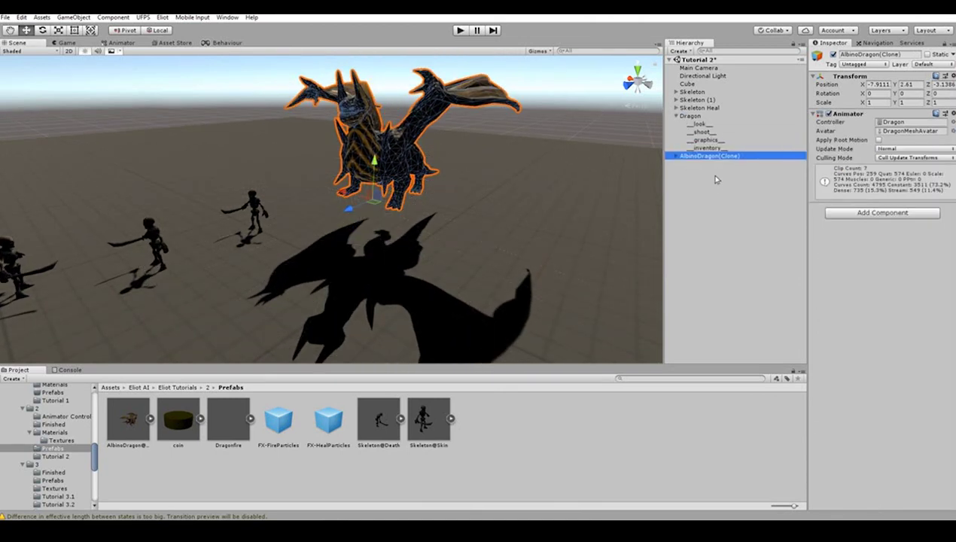
Step: Set the Dragon agent's scale to 3 on the X, Y and Z axes
{"action": "left_click", "coordinate": [699, 118]}
{"action": "left_click", "coordinate": [873, 102]}
{"action": "type", "text": "3"}
{"action": "left_click", "coordinate": [902, 103]}
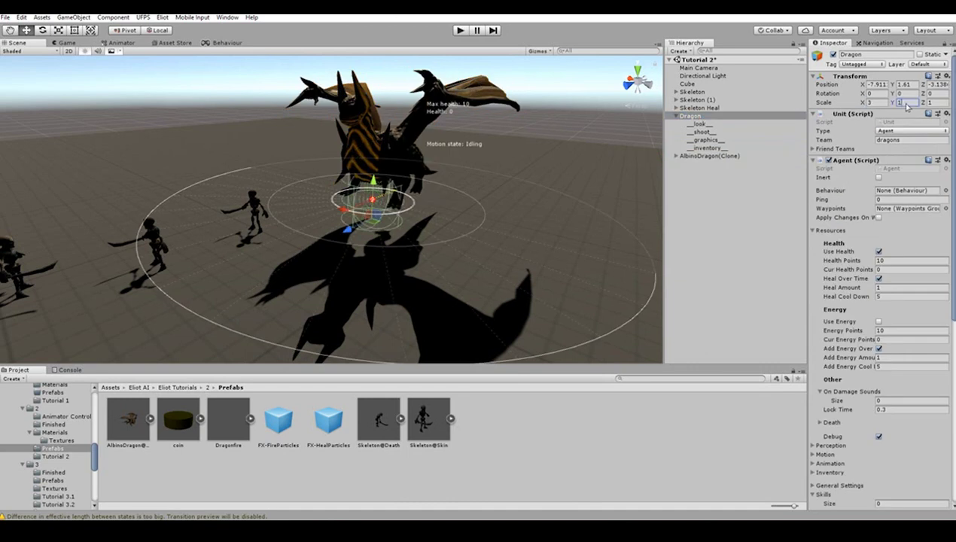
{"action": "type", "text": "3"}
{"action": "left_click", "coordinate": [935, 103]}
{"action": "type", "text": "3"}
Step: Lower the Dragon agent to about Y 0.51 and AlbinoDragon(Clone) to about Y 0.38, and nest the clone back under __graphics__
{"action": "left_click_drag", "start_coordinate": [485, 196], "coordinate": [490, 179], "text": "alt"}
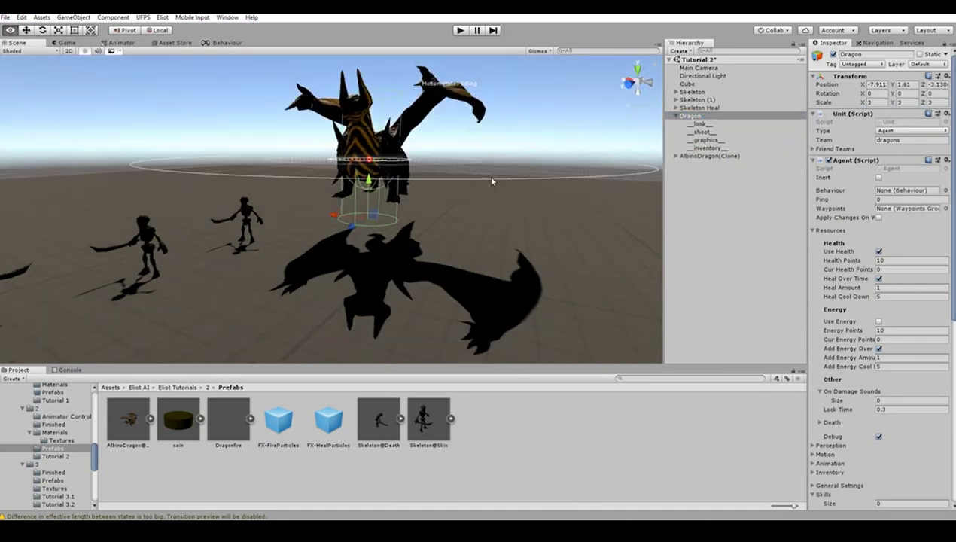
{"action": "left_click_drag", "start_coordinate": [372, 183], "coordinate": [379, 204]}
{"action": "left_click", "coordinate": [380, 199]}
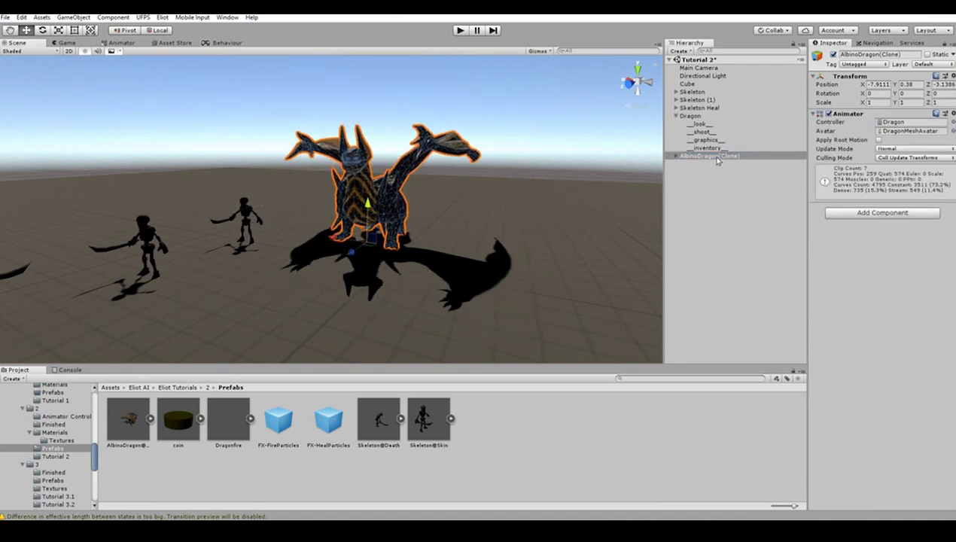
{"action": "left_click_drag", "start_coordinate": [717, 156], "coordinate": [714, 142]}
Step: Adjust the height of the Dragon agent's Capsule Collider to about 1.97
{"action": "left_click", "coordinate": [692, 116]}
{"action": "mouse_move", "coordinate": [555, 177]}
{"action": "left_mouse_down", "text": "alt"}
{"action": "mouse_move", "coordinate": [566, 227]}
{"action": "mouse_move", "coordinate": [728, 252]}
{"action": "mouse_move", "coordinate": [475, 258]}
{"action": "mouse_move", "coordinate": [472, 200]}
{"action": "mouse_move", "coordinate": [518, 179]}
{"action": "mouse_move", "coordinate": [486, 212]}
{"action": "mouse_move", "coordinate": [456, 207]}
{"action": "mouse_move", "coordinate": [397, 160]}
{"action": "mouse_move", "coordinate": [395, 170]}
{"action": "left_mouse_up", "text": "alt"}
{"action": "scroll", "coordinate": [476, 259], "scroll_direction": "up", "scroll_amount": 4}
{"action": "scroll", "coordinate": [518, 179], "scroll_direction": "down", "scroll_amount": 2}
{"action": "scroll", "coordinate": [843, 225], "scroll_direction": "down", "scroll_amount": 10}
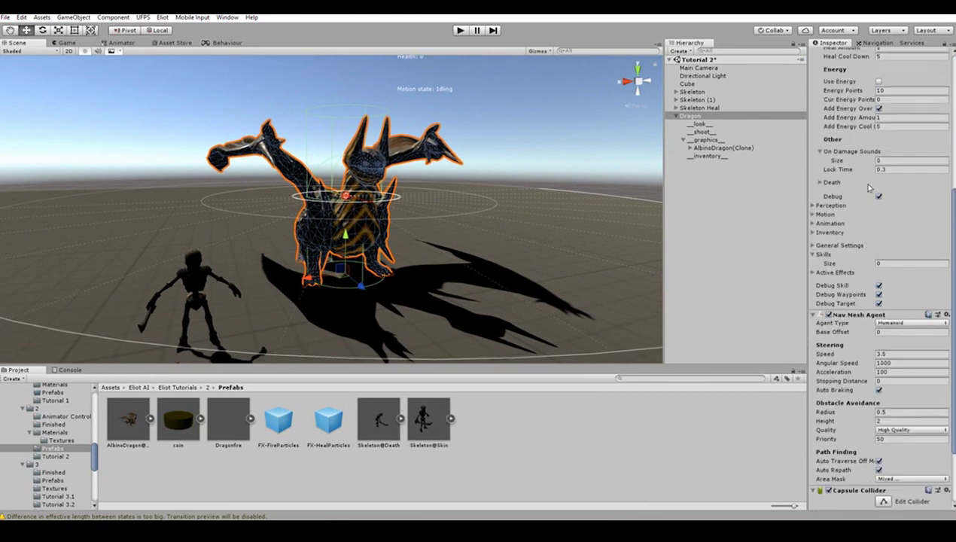
{"action": "left_click_drag", "start_coordinate": [828, 471], "coordinate": [855, 480]}
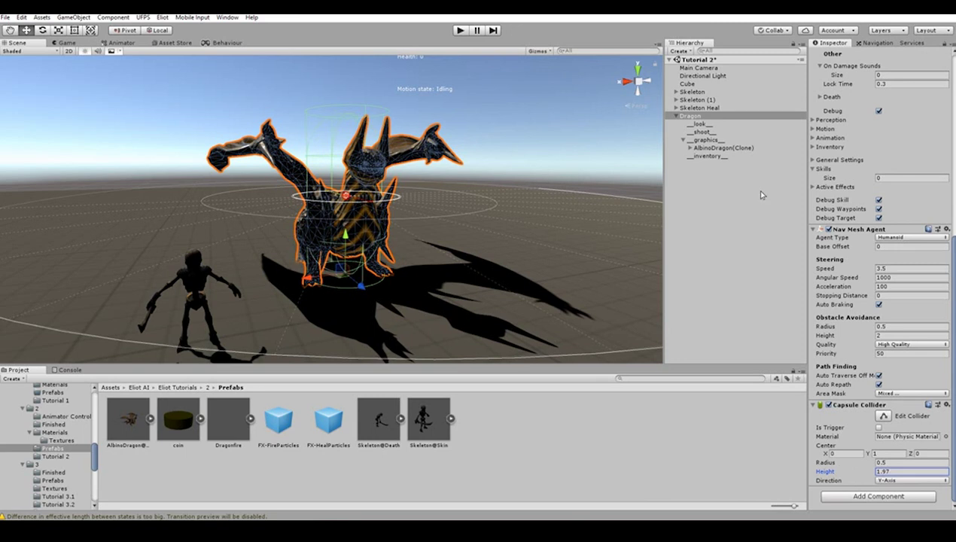
Step: Lower the Dragon's __look__ object to about Y 0.416
{"action": "left_click", "coordinate": [700, 124]}
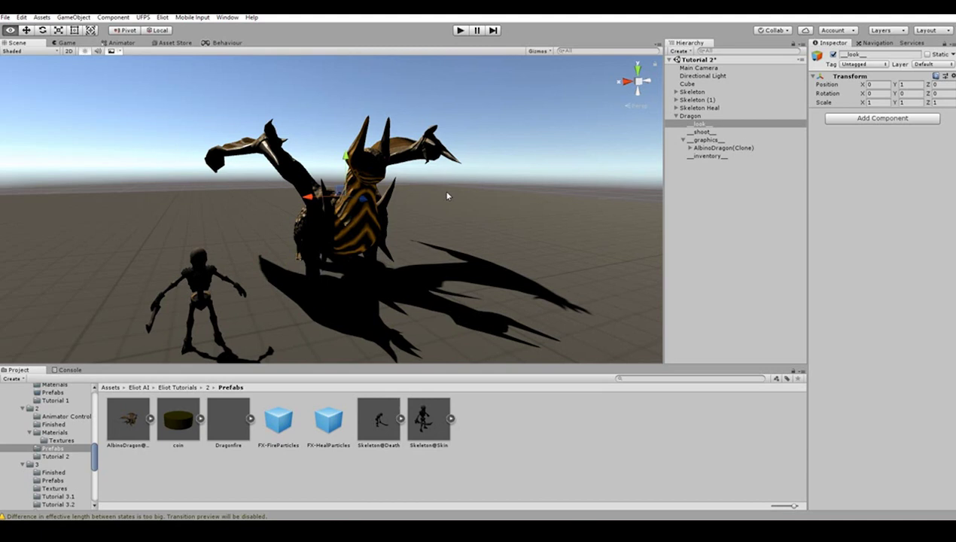
{"action": "left_click_drag", "start_coordinate": [447, 192], "coordinate": [436, 173], "text": "alt"}
{"action": "left_click_drag", "start_coordinate": [342, 160], "coordinate": [345, 208]}
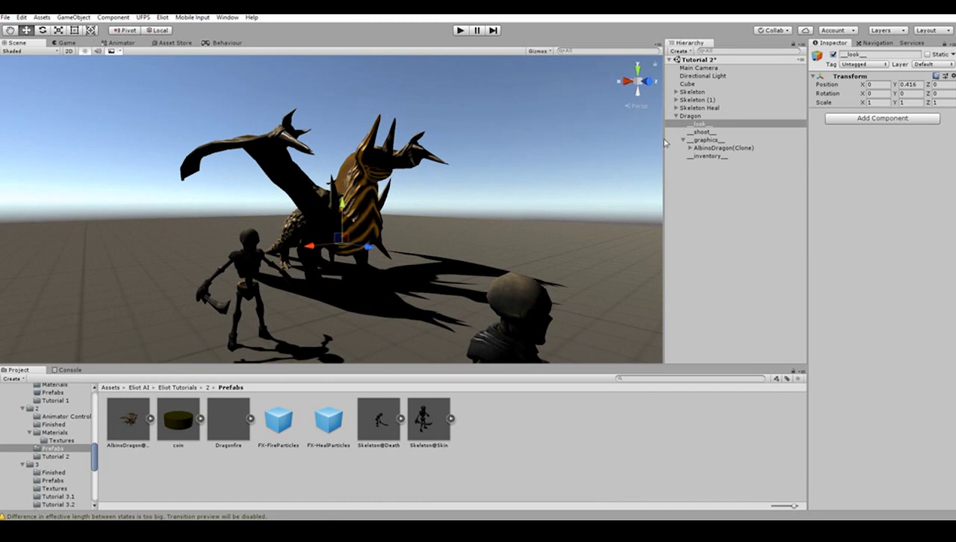
Step: Move the Dragon's __shoot__ object to the dragon's mouth, at about Y 1.319 and Z 0.827
{"action": "double_click", "coordinate": [690, 116]}
{"action": "left_click_drag", "start_coordinate": [413, 243], "coordinate": [265, 276], "text": "alt"}
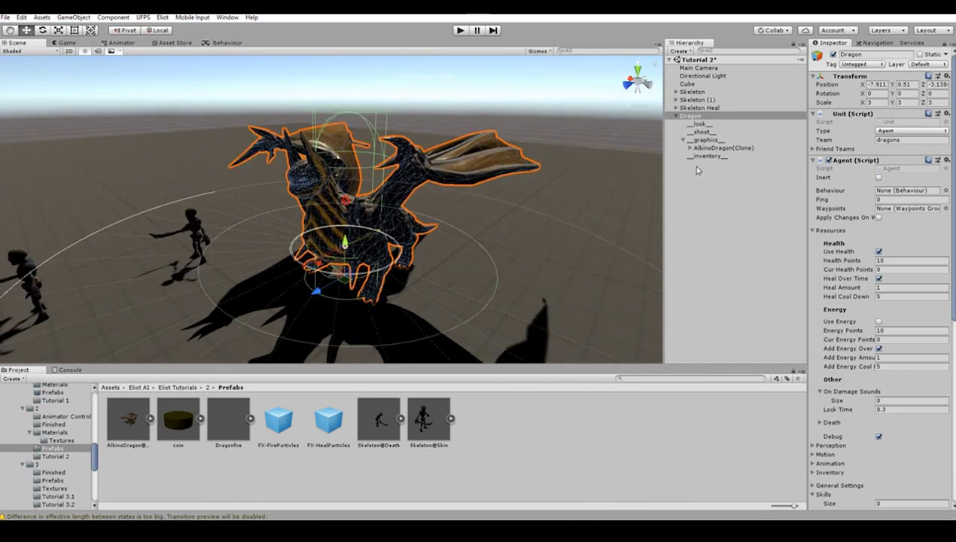
{"action": "left_click", "coordinate": [709, 132]}
{"action": "left_click_drag", "start_coordinate": [632, 225], "coordinate": [452, 196], "text": "alt"}
{"action": "left_click_drag", "start_coordinate": [343, 190], "coordinate": [410, 165]}
{"action": "left_click_drag", "start_coordinate": [493, 222], "coordinate": [399, 260], "text": "alt"}
Step: Expand the dragon's bone hierarchy from Root through the spine and neck, and parent __shoot__ to the Head bone
{"action": "left_click", "coordinate": [690, 149]}
{"action": "left_click", "coordinate": [689, 147]}
{"action": "left_click", "coordinate": [696, 163]}
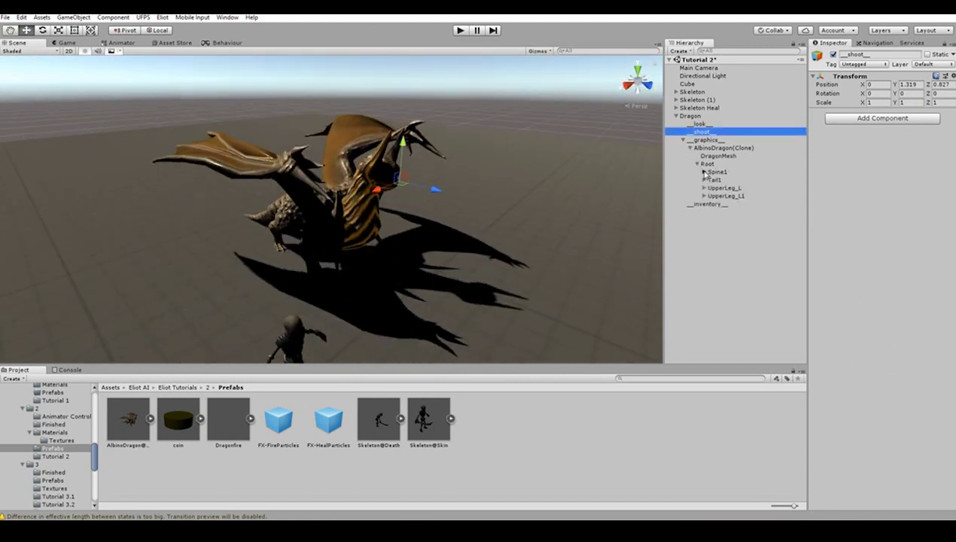
{"action": "left_click", "coordinate": [704, 171]}
{"action": "left_click", "coordinate": [711, 179]}
{"action": "left_click", "coordinate": [717, 188]}
{"action": "left_click", "coordinate": [724, 196]}
{"action": "left_click", "coordinate": [731, 204]}
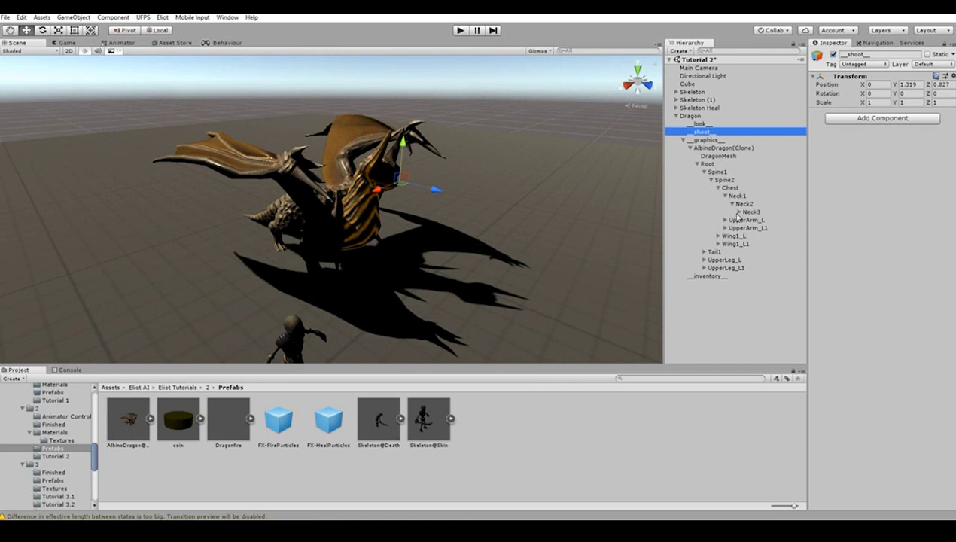
{"action": "left_click", "coordinate": [738, 211]}
{"action": "left_click", "coordinate": [745, 220]}
{"action": "left_click_drag", "start_coordinate": [701, 132], "coordinate": [756, 227]}
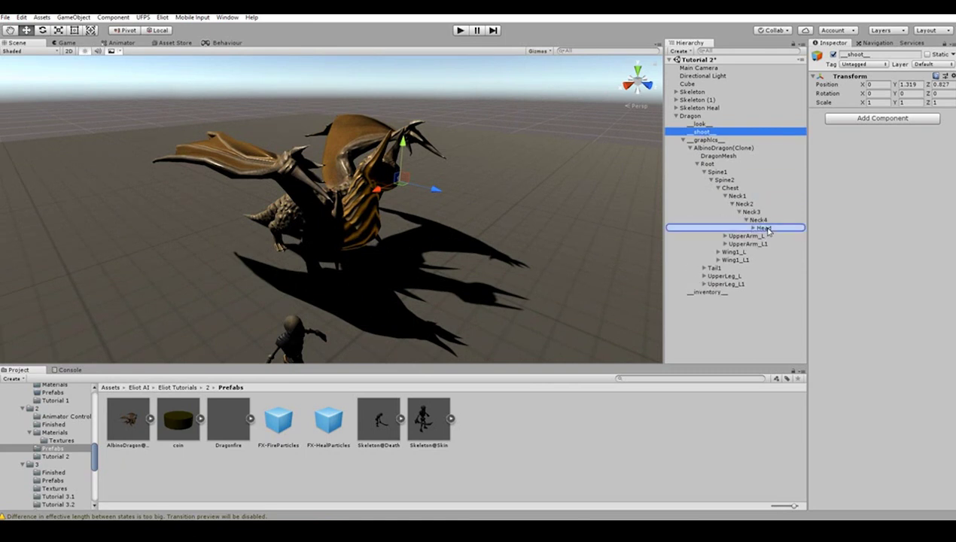
{"action": "left_click_drag", "start_coordinate": [756, 227], "coordinate": [757, 228]}
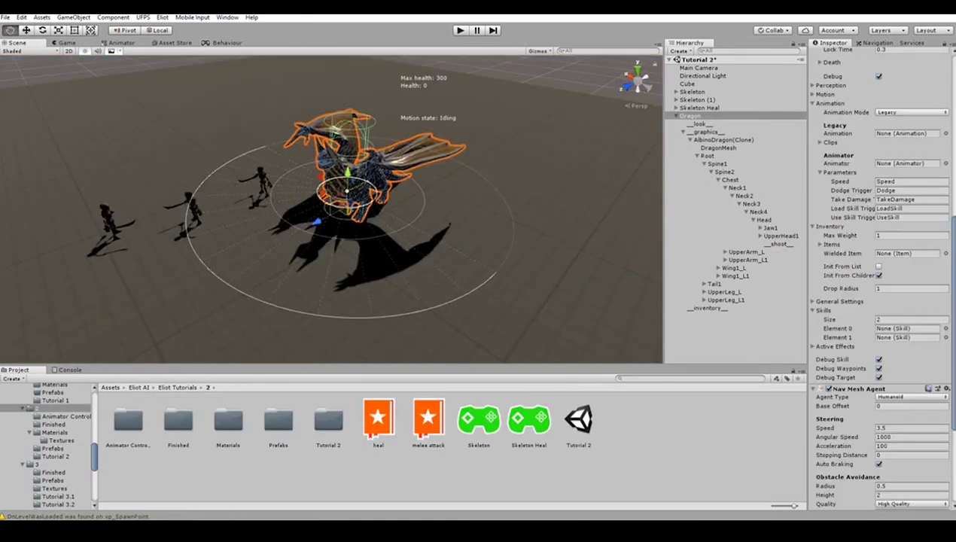
Step: Set the Dragon agent's animation mode to Mecanim
{"action": "middle_click_drag", "start_coordinate": [347, 191], "coordinate": [349, 199]}
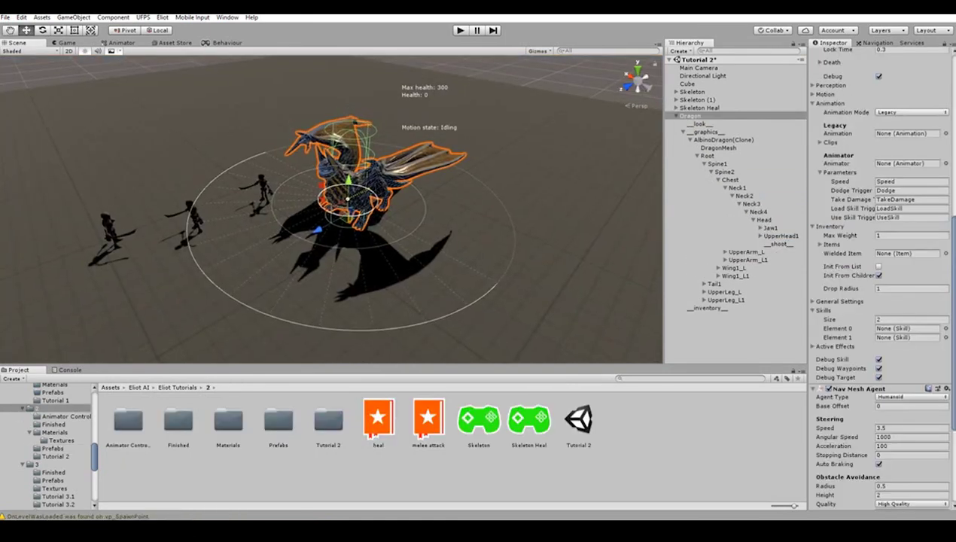
{"action": "left_click", "coordinate": [911, 112]}
{"action": "left_click", "coordinate": [903, 132]}
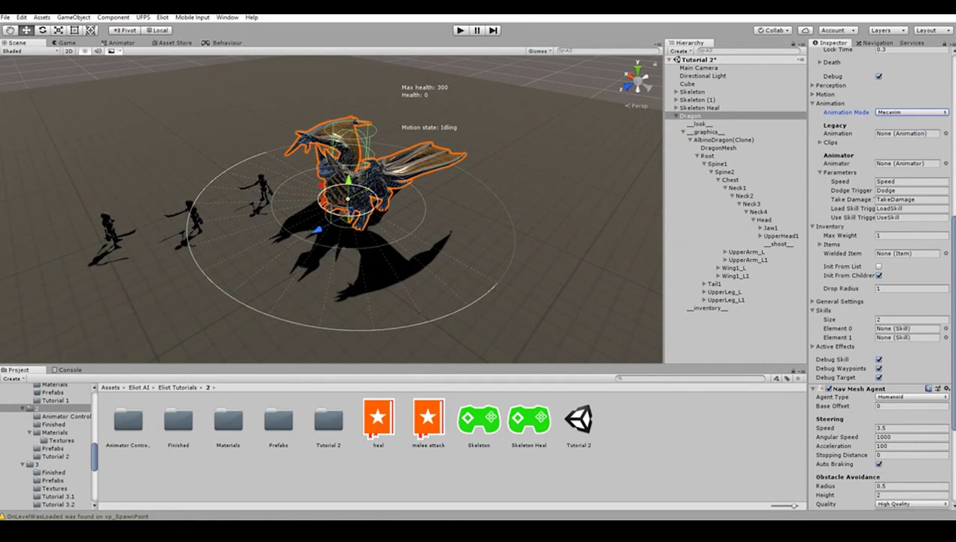
Step: Assign AlbinoDragon(Clone) as the Animator in the Dragon agent's animation settings
{"action": "left_click", "coordinate": [723, 140]}
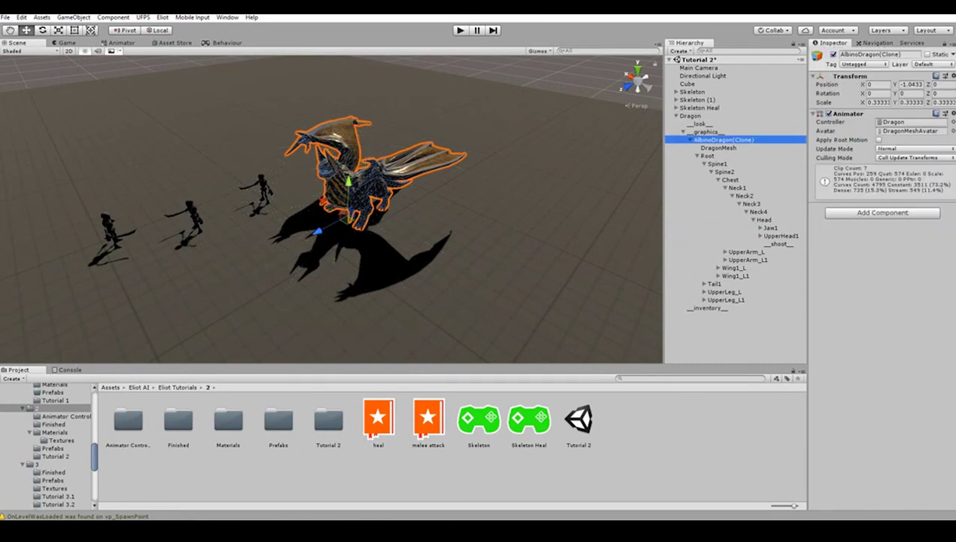
{"action": "left_click", "coordinate": [690, 116]}
{"action": "scroll", "coordinate": [880, 278], "scroll_direction": "down", "scroll_amount": 5}
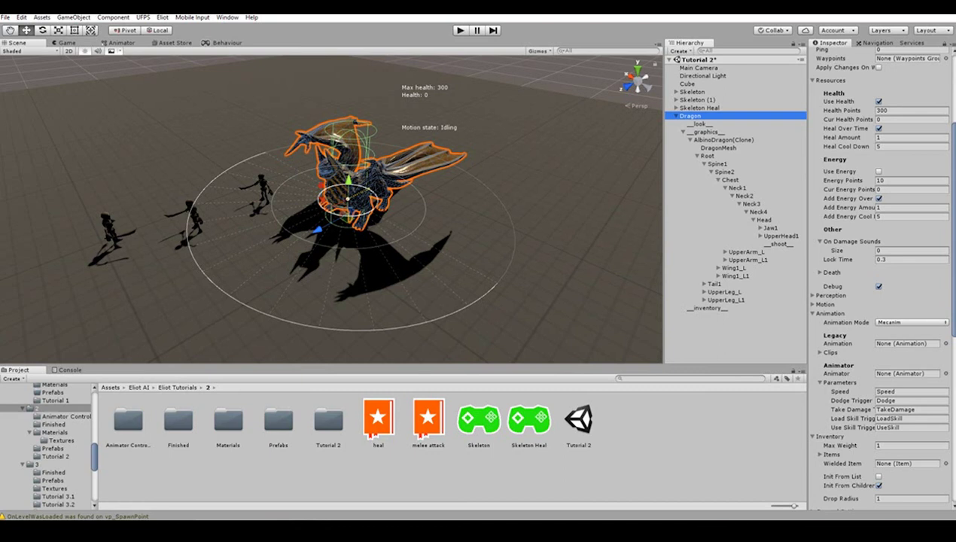
{"action": "left_click_drag", "start_coordinate": [718, 140], "coordinate": [907, 373]}
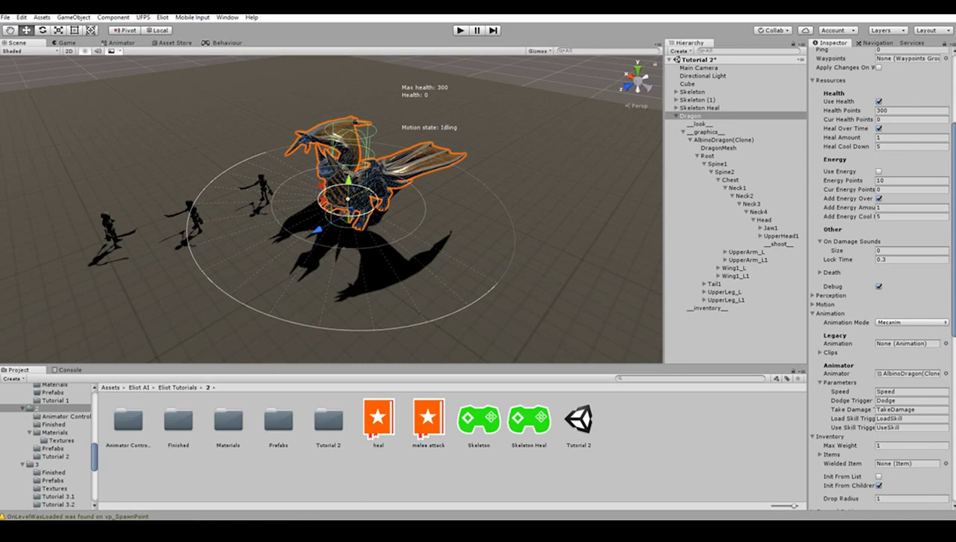
Step: Create an Eliot skill named dragon-claws in the tutorial's folder 2
{"action": "right_click", "coordinate": [635, 432]}
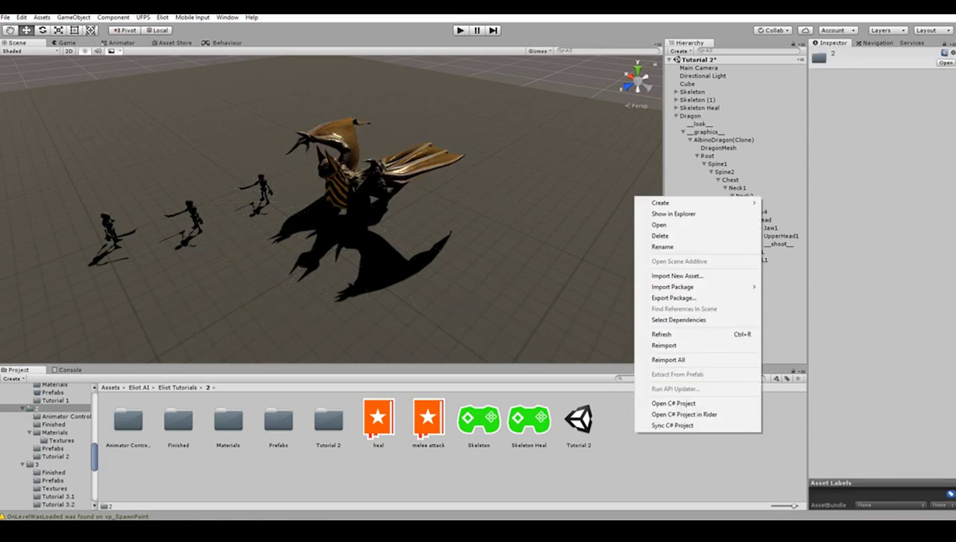
{"action": "mouse_move", "coordinate": [681, 203]}
{"action": "mouse_move", "coordinate": [791, 184]}
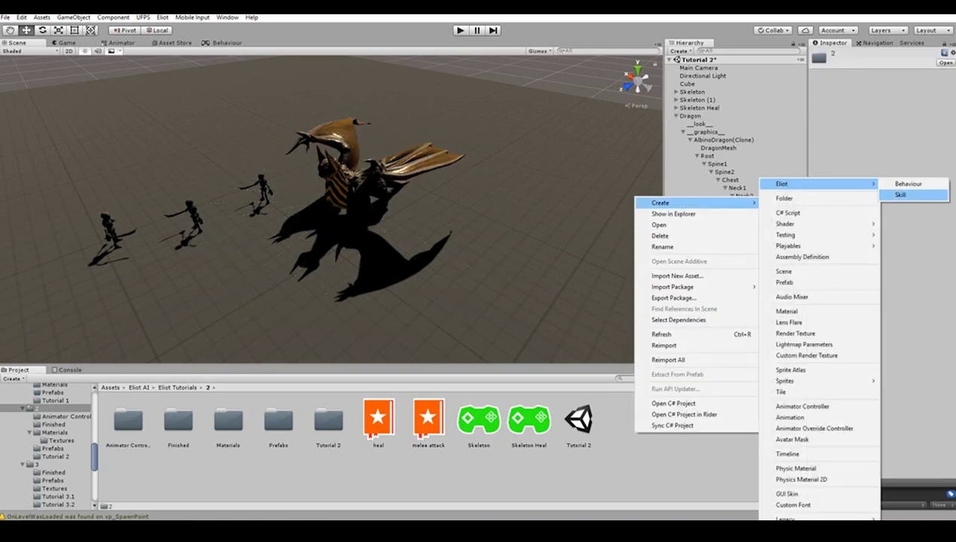
{"action": "left_click", "coordinate": [900, 194]}
{"action": "type", "text": "dragon-cl"}
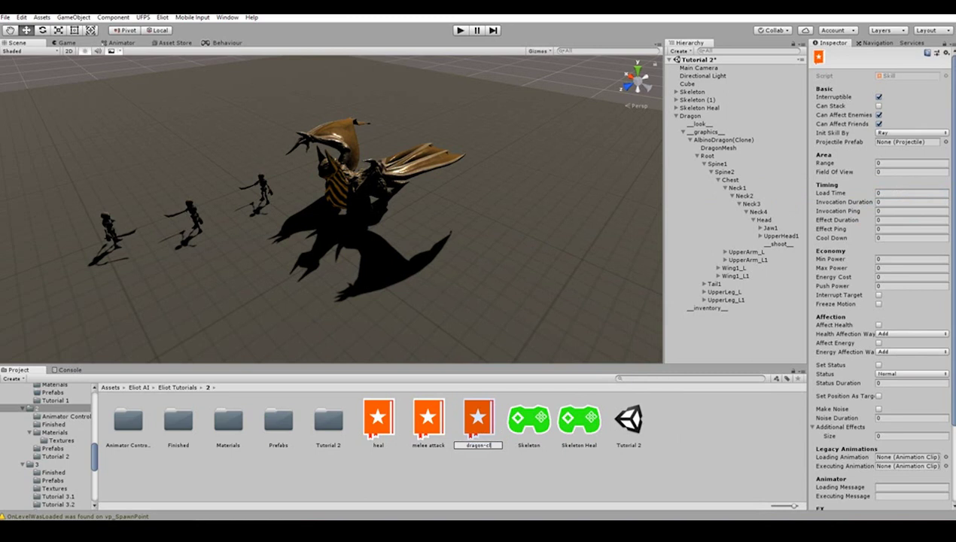
{"action": "type", "text": "aws"}
{"action": "key", "text": "Return"}
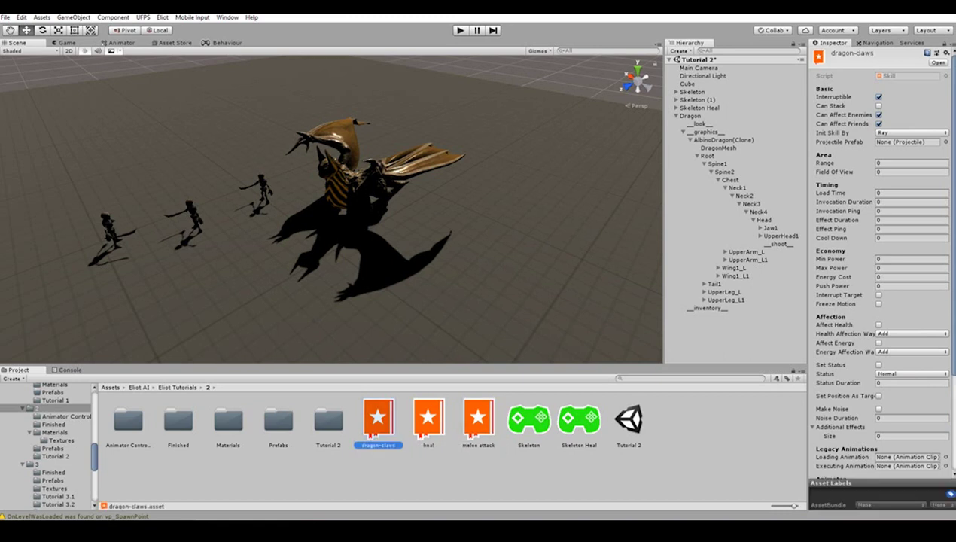
Step: Make the dragon-claws skill non-interruptible, unable to affect friends, and initiated by Radius
{"action": "left_click", "coordinate": [878, 97]}
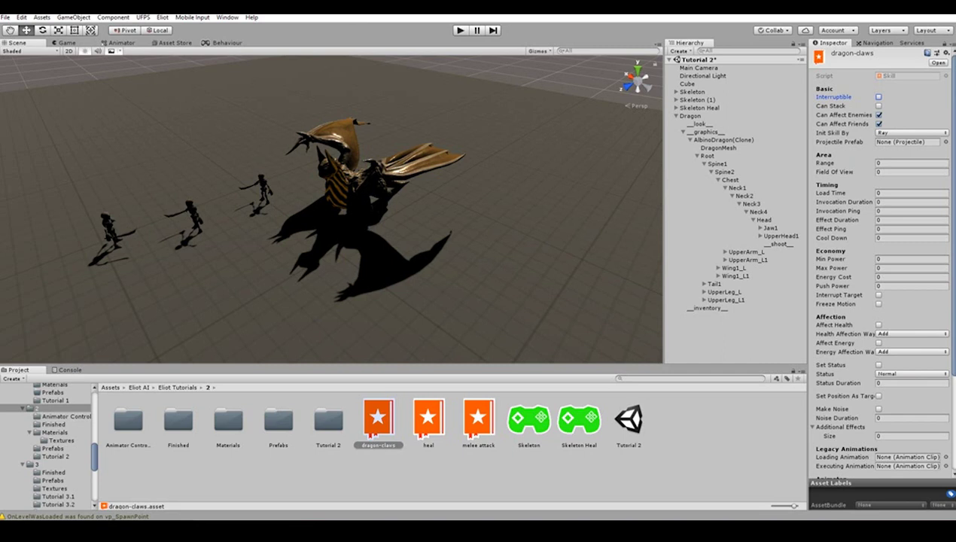
{"action": "left_click", "coordinate": [878, 123]}
{"action": "left_click", "coordinate": [910, 132]}
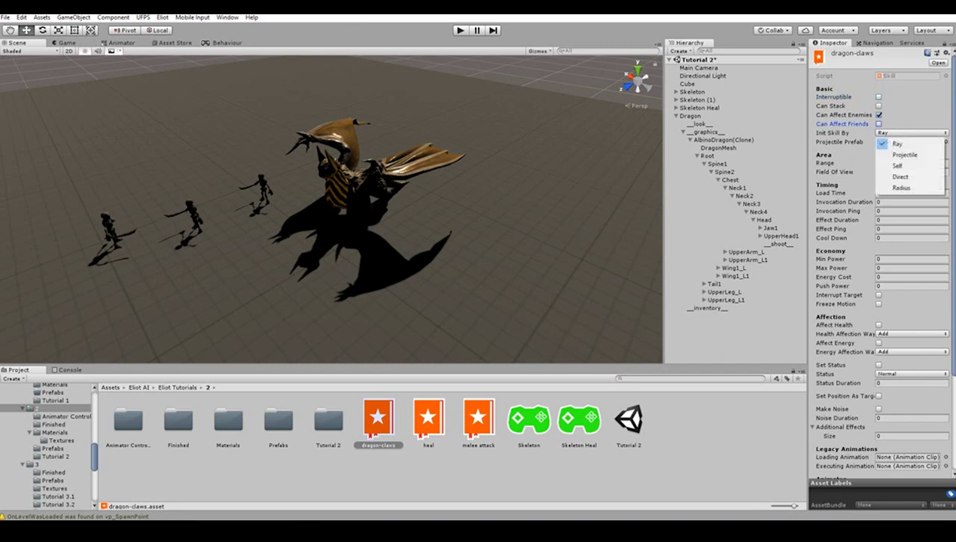
{"action": "left_click", "coordinate": [902, 187]}
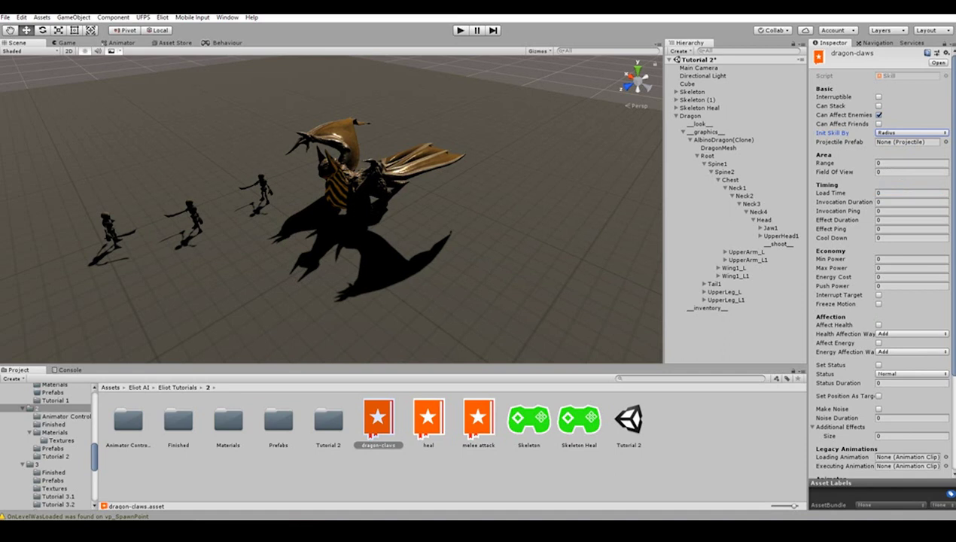
Step: Set the dragon-claws skill's range to 3, load time to 0.5 and cool down to 0.5
{"action": "left_click", "coordinate": [909, 163]}
{"action": "type", "text": "3"}
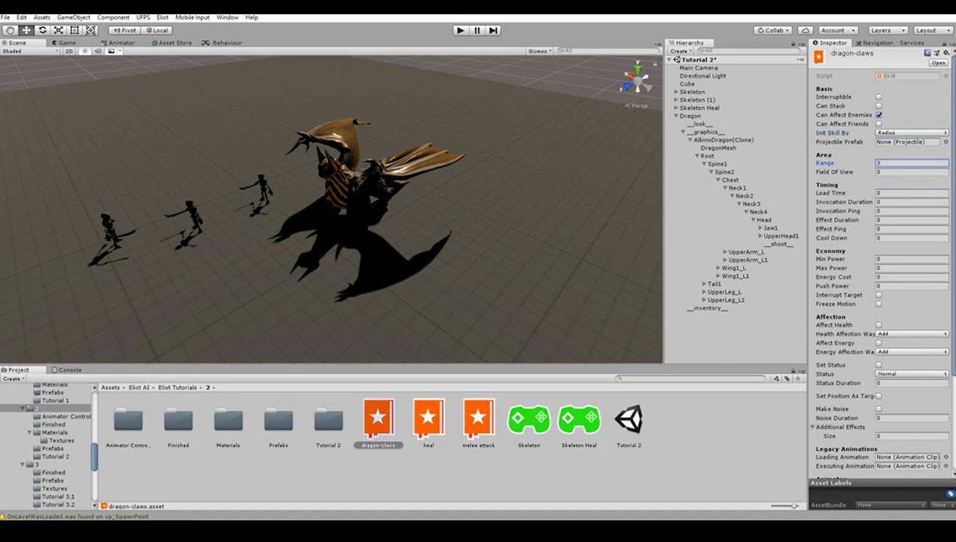
{"action": "left_click", "coordinate": [908, 193]}
{"action": "type", "text": "0.5"}
{"action": "left_click", "coordinate": [909, 237]}
{"action": "type", "text": "0.5"}
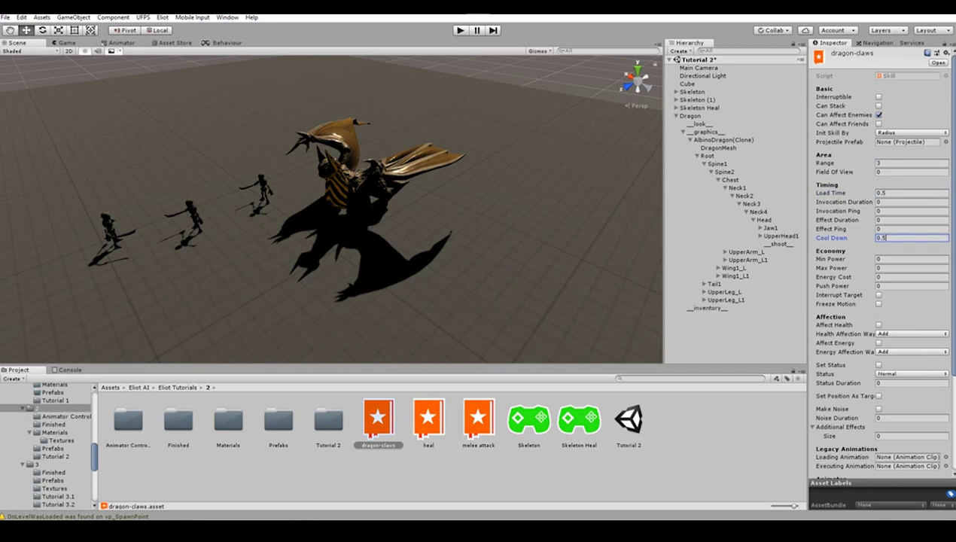
Step: Give dragon-claws a min power of 10, max power 25 and push power 3, and enable Interrupt Target and Freeze Motion
{"action": "left_click", "coordinate": [909, 259]}
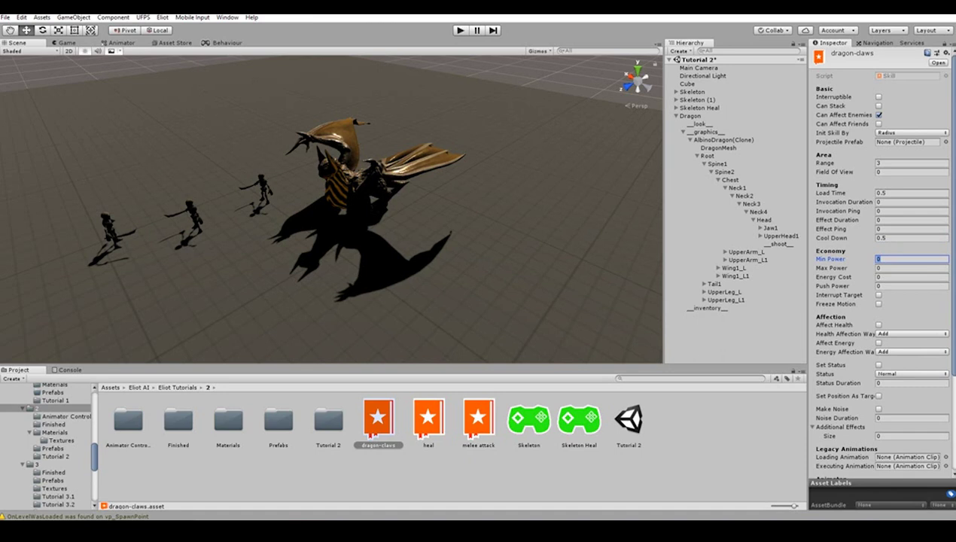
{"action": "type", "text": "10"}
{"action": "left_click", "coordinate": [909, 268]}
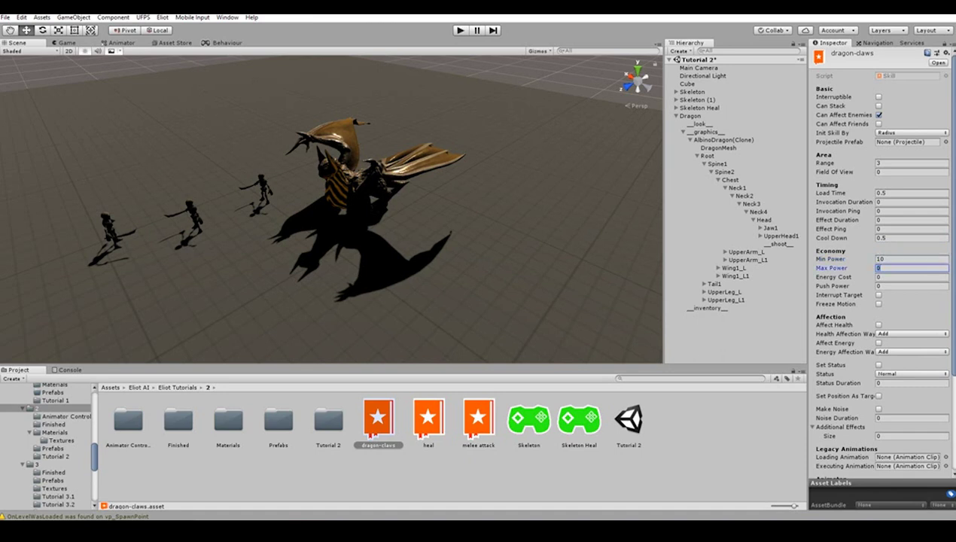
{"action": "type", "text": "25"}
{"action": "left_click", "coordinate": [909, 286]}
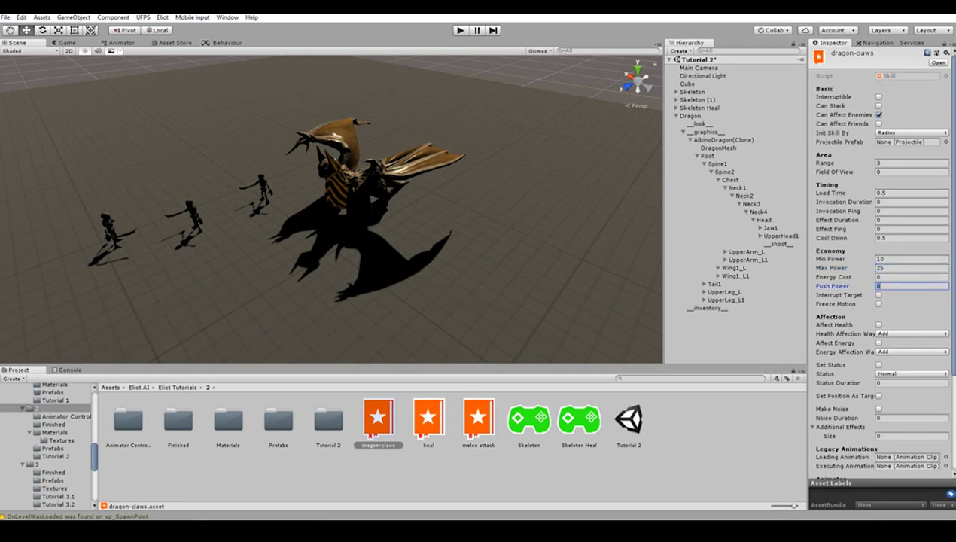
{"action": "type", "text": "3"}
{"action": "left_click", "coordinate": [878, 295]}
{"action": "left_click", "coordinate": [878, 304]}
Step: Make the dragon-claws skill affect health, with Reduce as the health affection way
{"action": "left_click", "coordinate": [879, 325]}
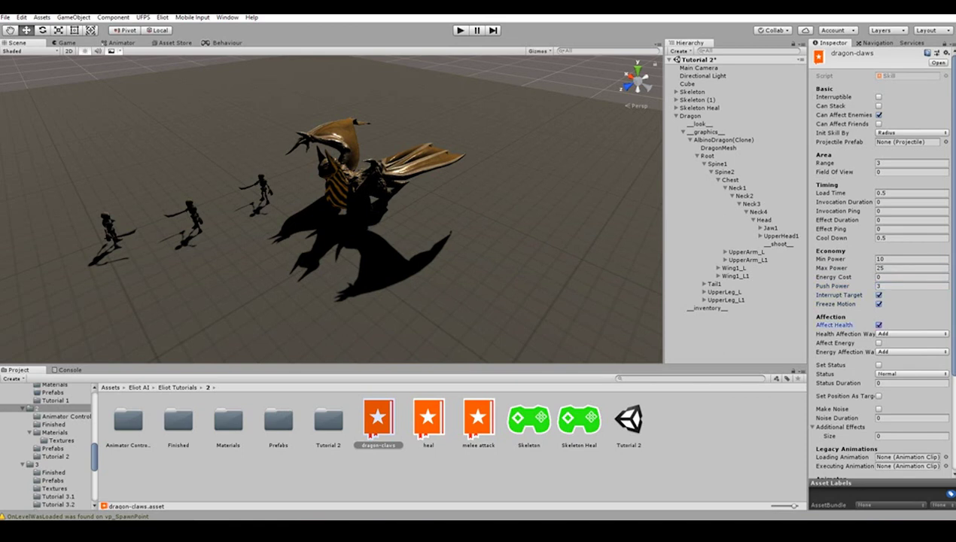
{"action": "left_click", "coordinate": [907, 334]}
{"action": "left_click", "coordinate": [900, 353]}
Step: Open the Dragon animator controller and examine its Claw Attack state and parameter, along with the Dragon agent's animator settings
{"action": "scroll", "coordinate": [895, 354], "scroll_direction": "down", "scroll_amount": 4}
{"action": "scroll", "coordinate": [877, 263], "scroll_direction": "down", "scroll_amount": 1}
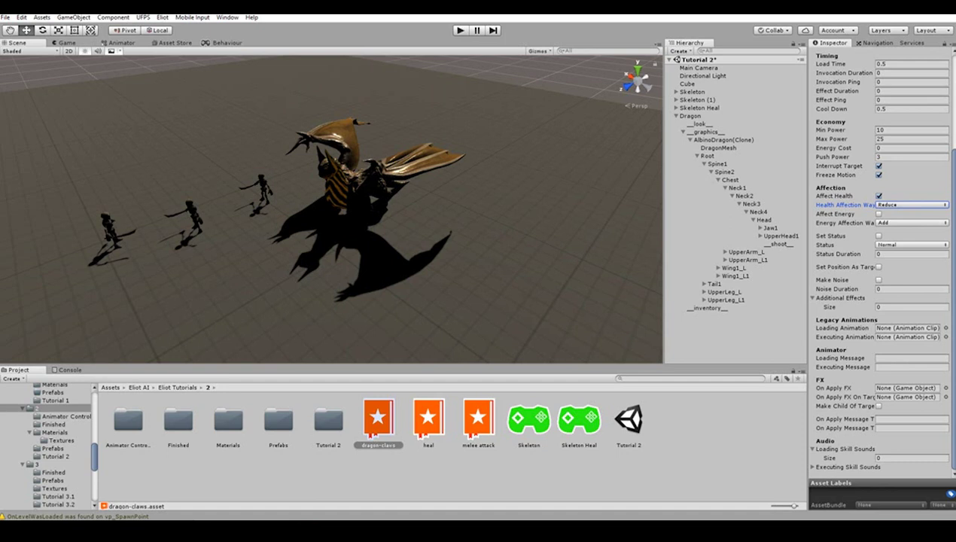
{"action": "left_click", "coordinate": [65, 416]}
{"action": "double_click", "coordinate": [128, 420]}
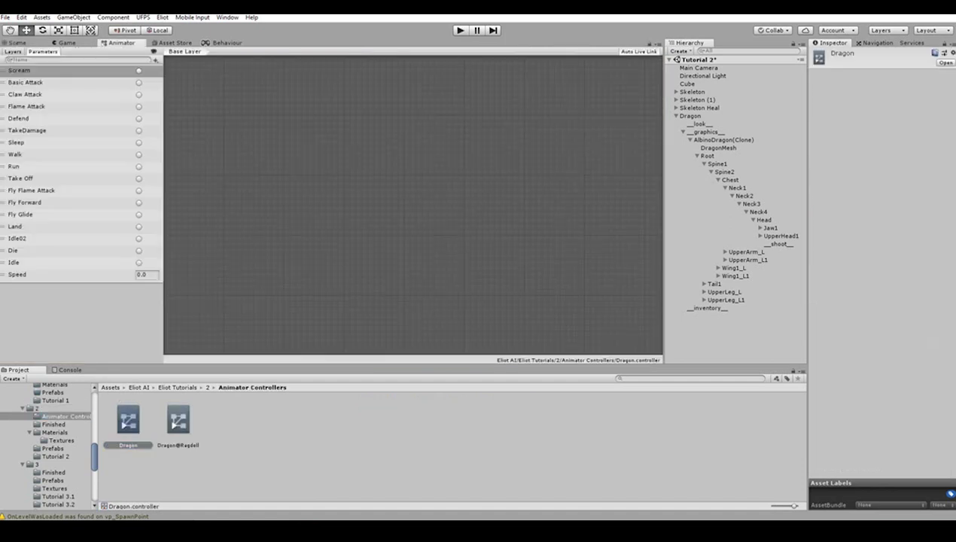
{"action": "scroll", "coordinate": [413, 205], "scroll_direction": "down", "scroll_amount": 3}
{"action": "scroll", "coordinate": [389, 97], "scroll_direction": "up", "scroll_amount": 3}
{"action": "middle_click_drag", "start_coordinate": [388, 98], "coordinate": [399, 258]}
{"action": "left_click", "coordinate": [378, 192]}
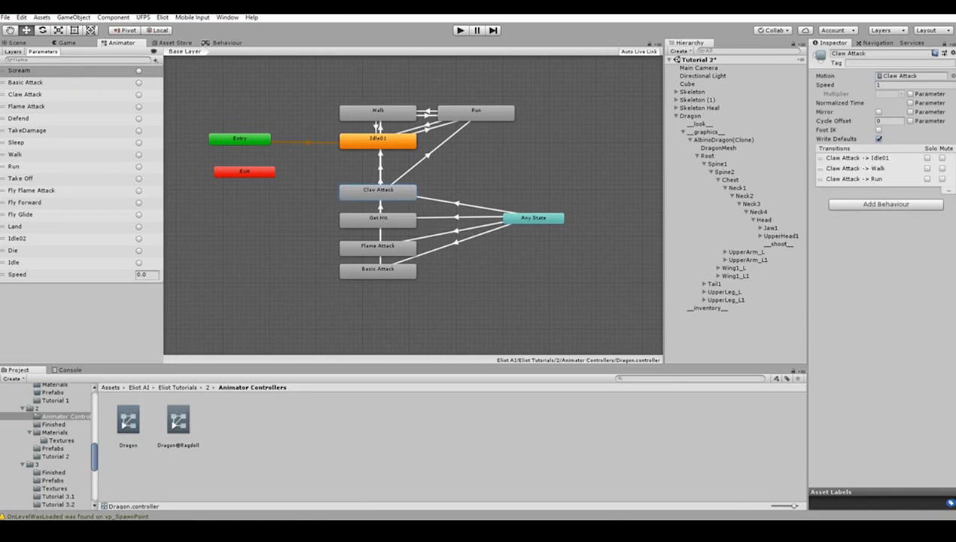
{"action": "left_click", "coordinate": [26, 95]}
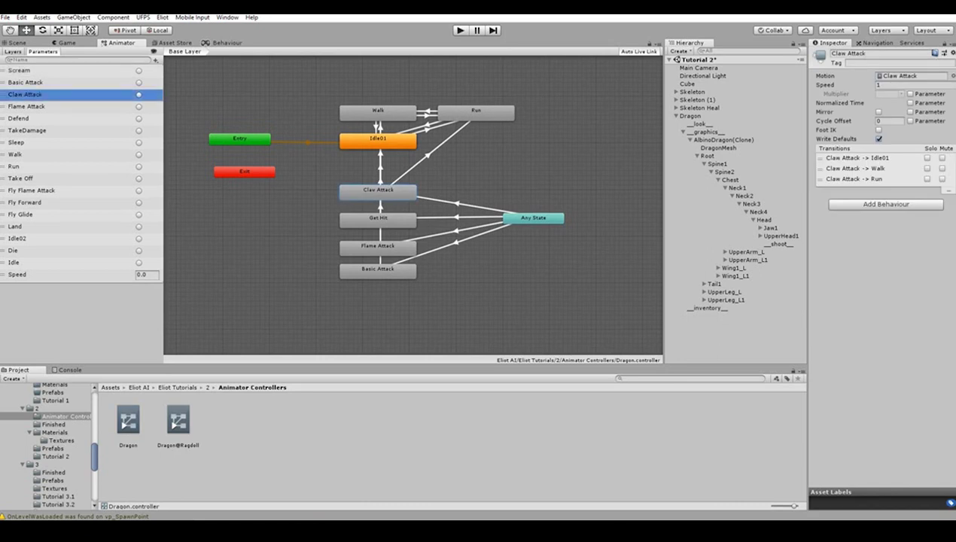
{"action": "left_click", "coordinate": [690, 116]}
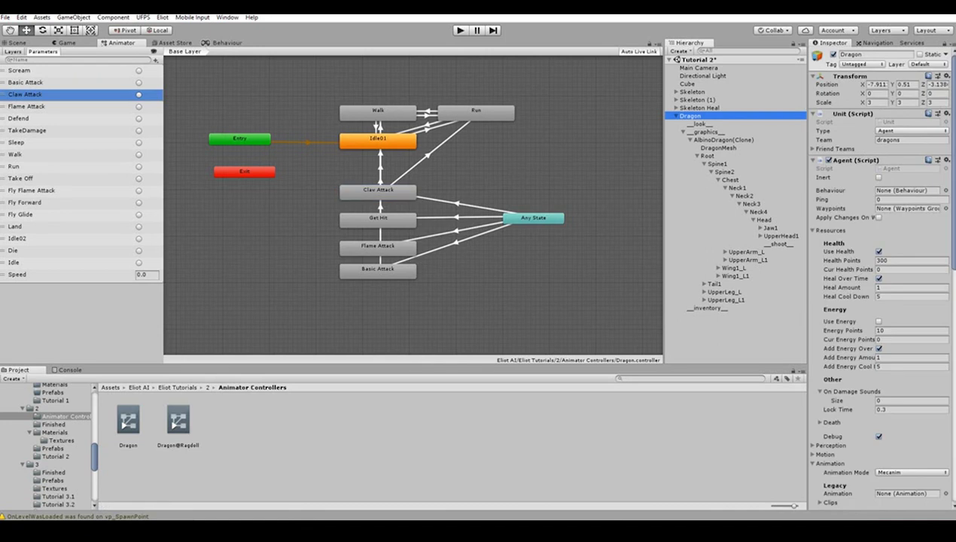
{"action": "scroll", "coordinate": [880, 278], "scroll_direction": "down", "scroll_amount": 3}
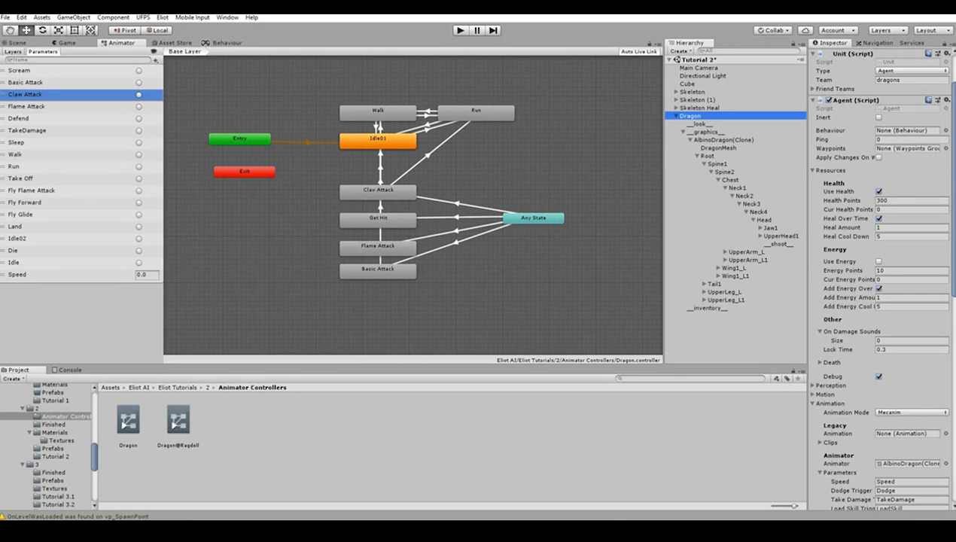
Step: Set the dragon-claws skill's animator Loading Message to Claw Attack
{"action": "left_click", "coordinate": [36, 407]}
{"action": "left_click", "coordinate": [377, 418]}
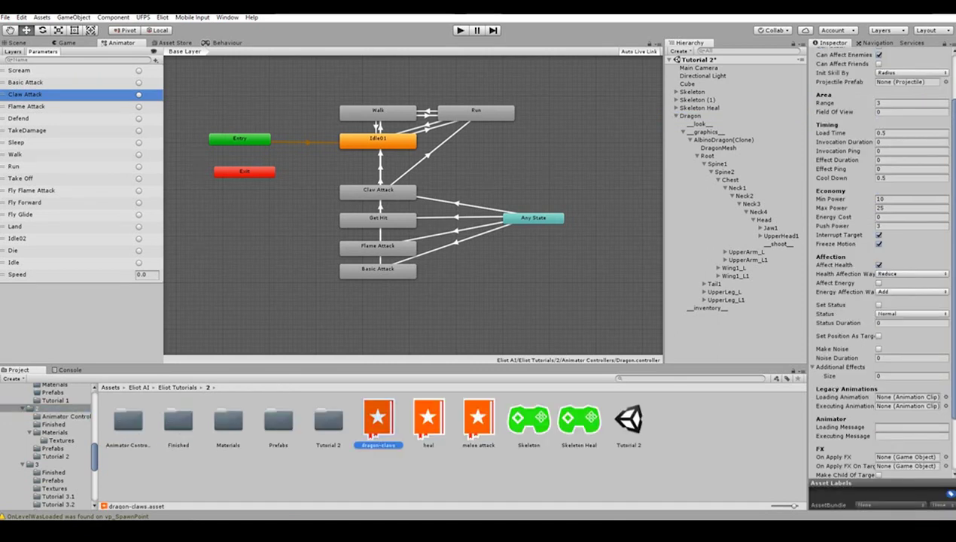
{"action": "scroll", "coordinate": [876, 261], "scroll_direction": "down", "scroll_amount": 2}
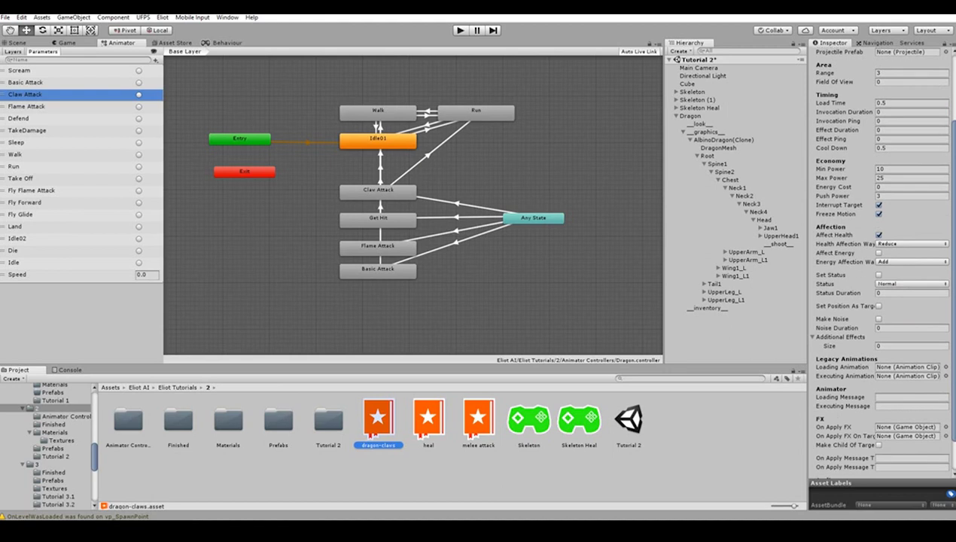
{"action": "left_click", "coordinate": [911, 397]}
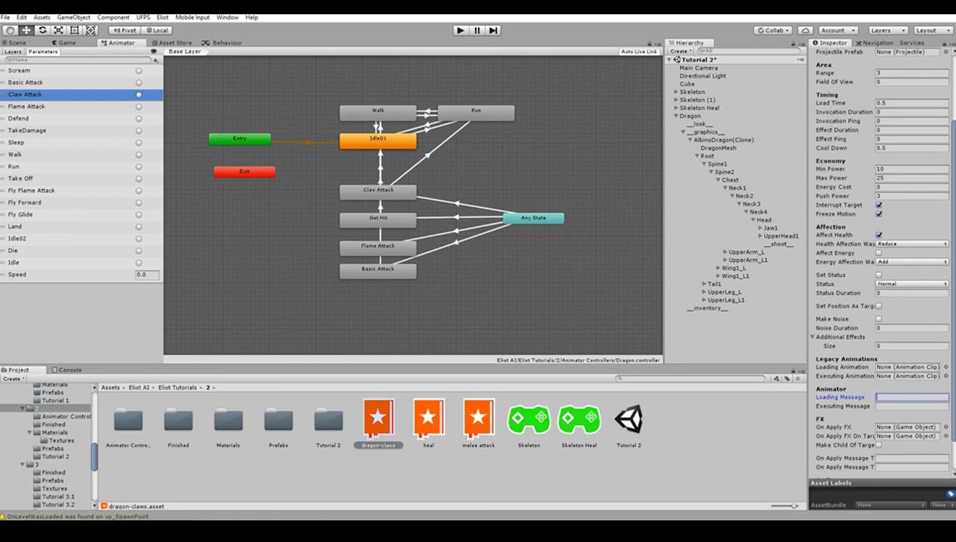
{"action": "type", "text": "Claw Attack"}
Step: Create a second Eliot skill named dragon-fire in folder 2
{"action": "left_click", "coordinate": [418, 474]}
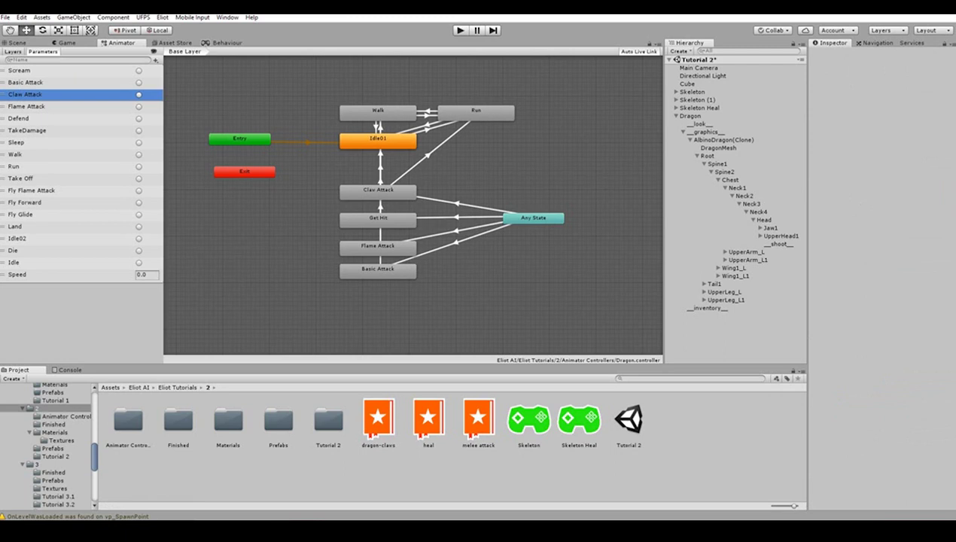
{"action": "right_click", "coordinate": [418, 474]}
{"action": "left_click", "coordinate": [452, 246]}
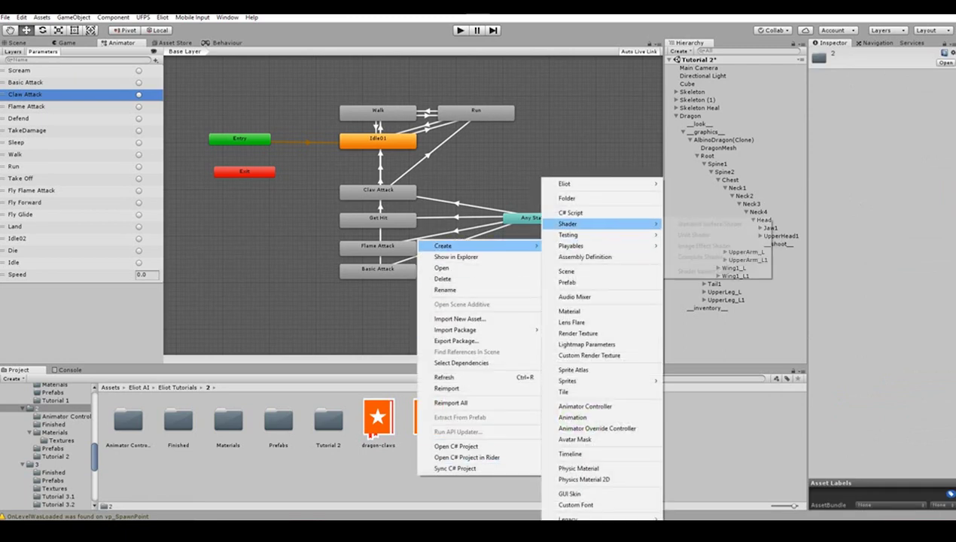
{"action": "mouse_move", "coordinate": [602, 183]}
{"action": "left_click", "coordinate": [682, 194]}
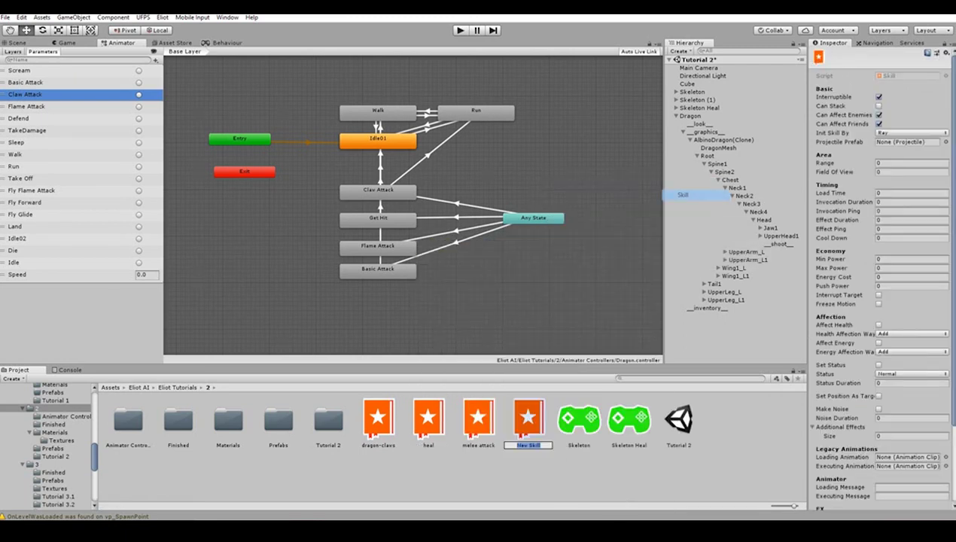
{"action": "type", "text": "dragon-fire"}
{"action": "key", "text": "Return"}
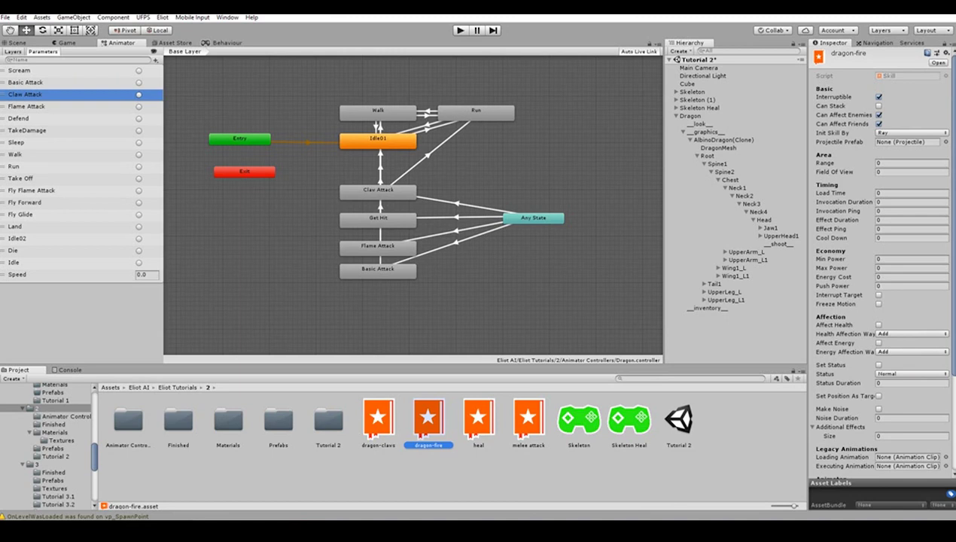
Step: Stop dragon-fire from affecting friends and initiate it by Projectile, using the Dragonfire prefab
{"action": "left_click", "coordinate": [878, 125]}
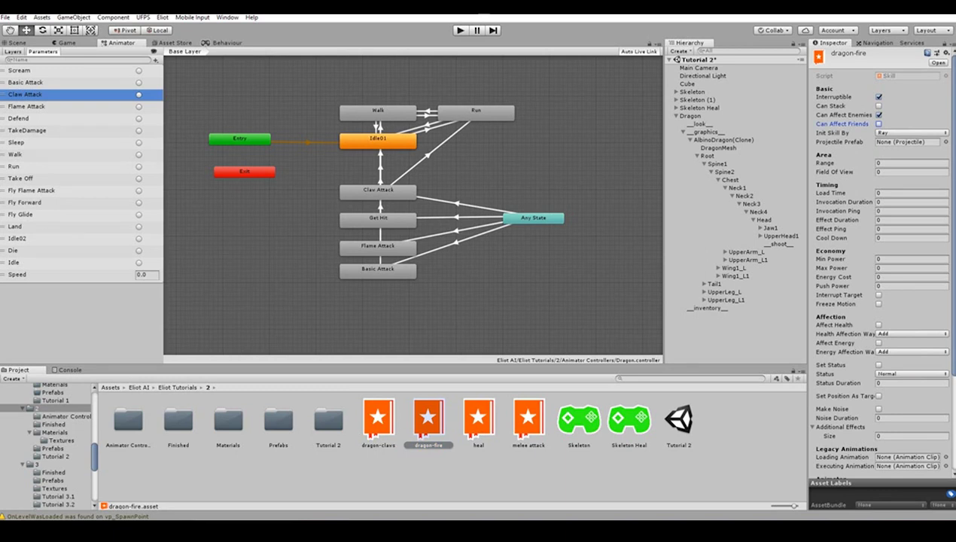
{"action": "left_click", "coordinate": [910, 132]}
{"action": "left_click", "coordinate": [899, 154]}
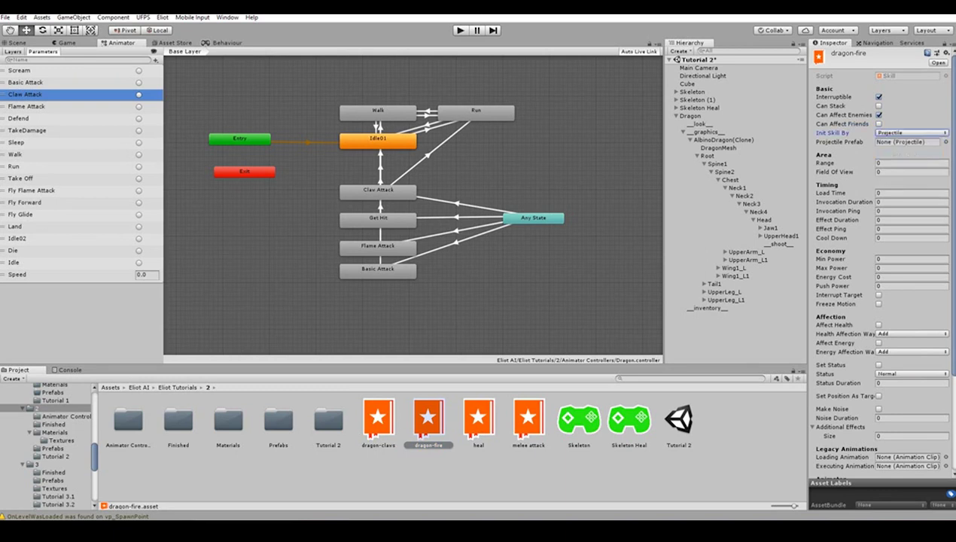
{"action": "left_click", "coordinate": [53, 448]}
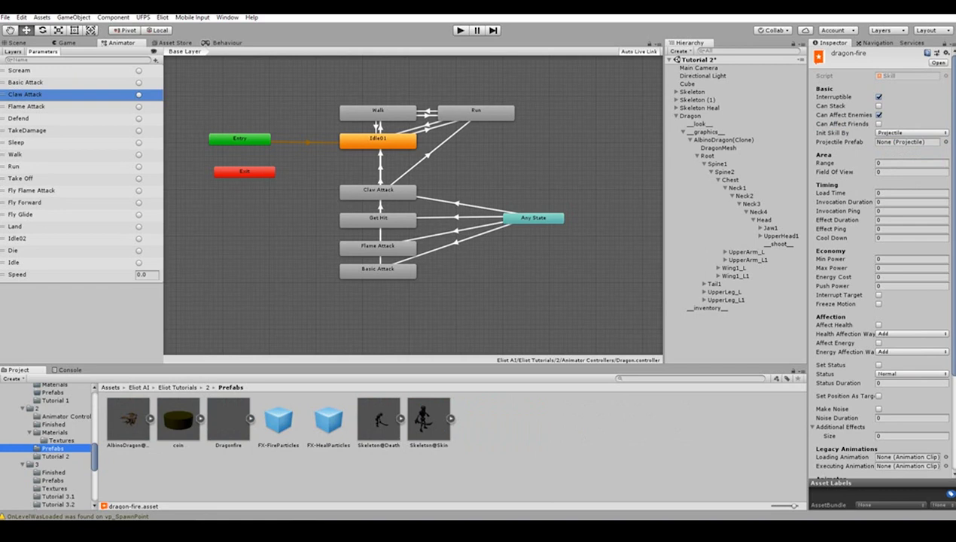
{"action": "left_click_drag", "start_coordinate": [228, 420], "coordinate": [907, 141]}
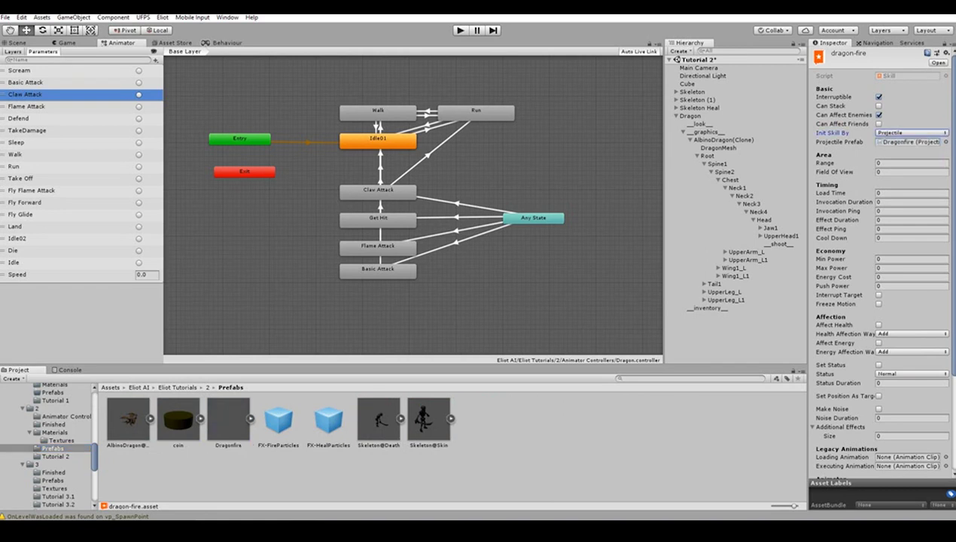
Step: Set the dragon-fire skill's range to 10, load time to 0.6 and invocation duration to 1.2
{"action": "left_click", "coordinate": [910, 164]}
{"action": "type", "text": "10"}
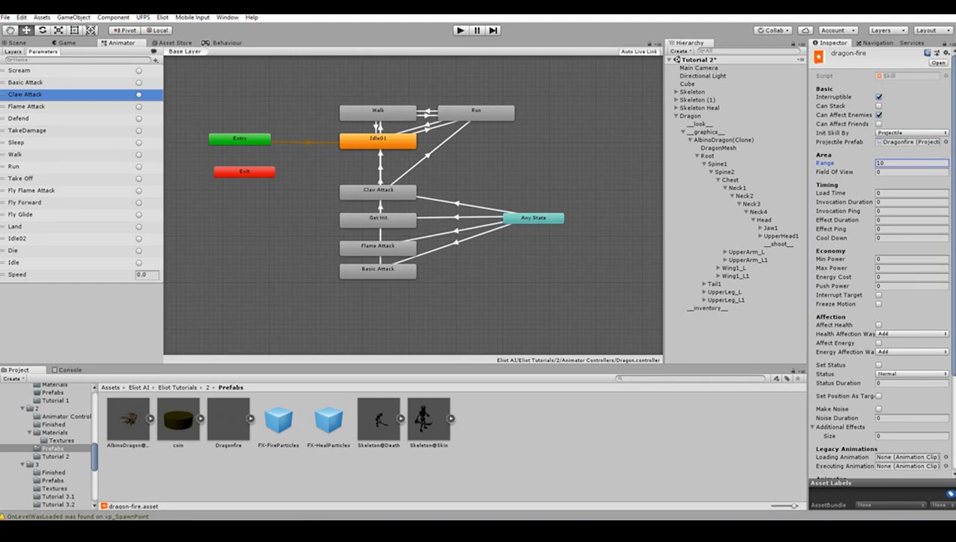
{"action": "left_click", "coordinate": [911, 194]}
{"action": "type", "text": "0.6"}
{"action": "key", "text": "Tab"}
{"action": "type", "text": "1.2"}
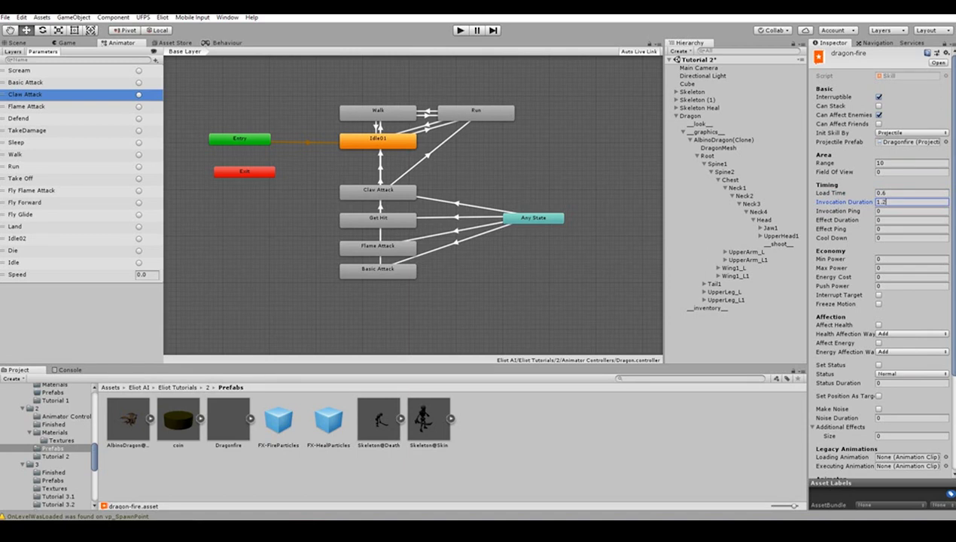
Step: Set the dragon-fire skill's invocation ping to 0.1 and its cool down to 2
{"action": "key", "text": "Tab"}
{"action": "type", "text": "0.1"}
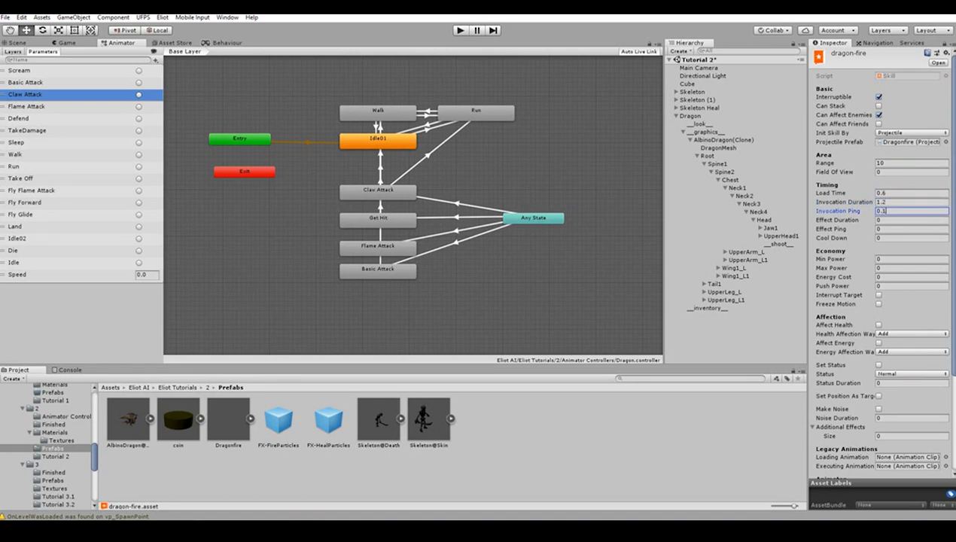
{"action": "key", "text": "Tab"}
{"action": "key", "text": "Tab"}
{"action": "key", "text": "Tab"}
{"action": "type", "text": "2"}
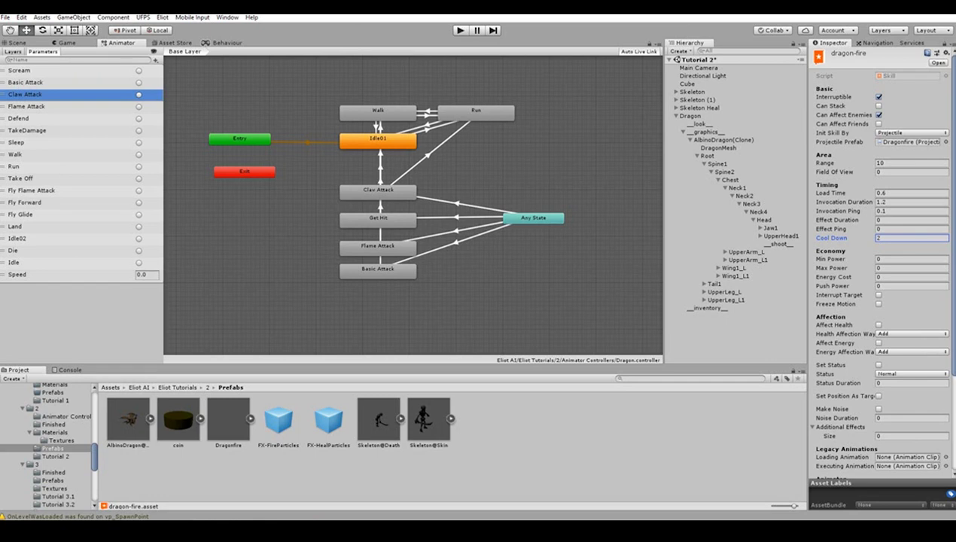
Step: Give dragon-fire a minimum power of 10 and maximum of 25, and make it affect health with the Reduce way
{"action": "left_click", "coordinate": [899, 259]}
{"action": "type", "text": "10"}
{"action": "left_click", "coordinate": [899, 268]}
{"action": "type", "text": "25"}
{"action": "left_click", "coordinate": [878, 325]}
{"action": "left_click", "coordinate": [900, 333]}
{"action": "left_click", "coordinate": [903, 355]}
Step: Make dragon-fire interrupt the target and freeze motion, and set its animator Loading Message to Fly Flame Attack
{"action": "scroll", "coordinate": [903, 356], "scroll_direction": "down", "scroll_amount": 2}
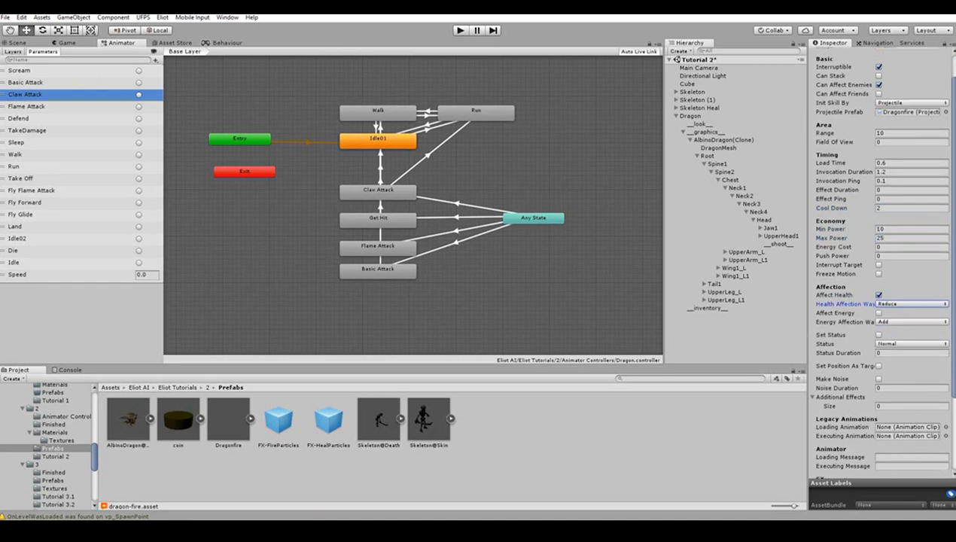
{"action": "left_click", "coordinate": [878, 265]}
{"action": "left_click", "coordinate": [878, 274]}
{"action": "scroll", "coordinate": [878, 274], "scroll_direction": "down", "scroll_amount": 6}
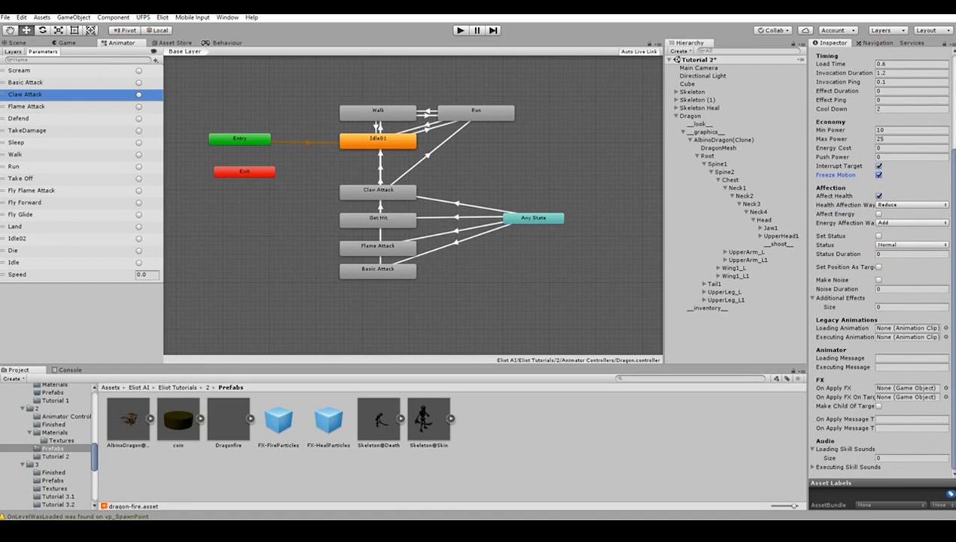
{"action": "left_click", "coordinate": [906, 359]}
{"action": "type", "text": "Fly Flame Attack"}
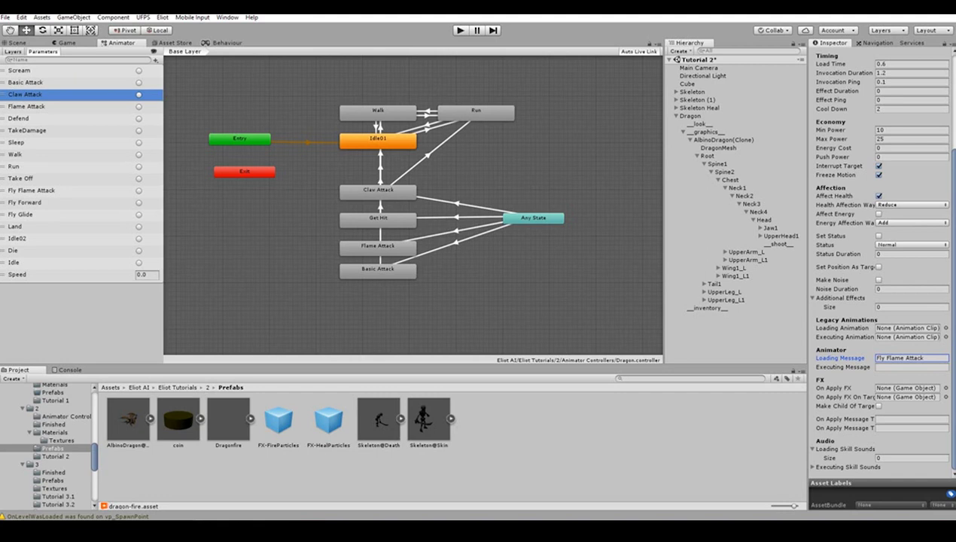
Step: Create a new Eliot skill named dragon-fire-DoT in folder 2
{"action": "left_click", "coordinate": [37, 408]}
{"action": "right_click", "coordinate": [466, 475]}
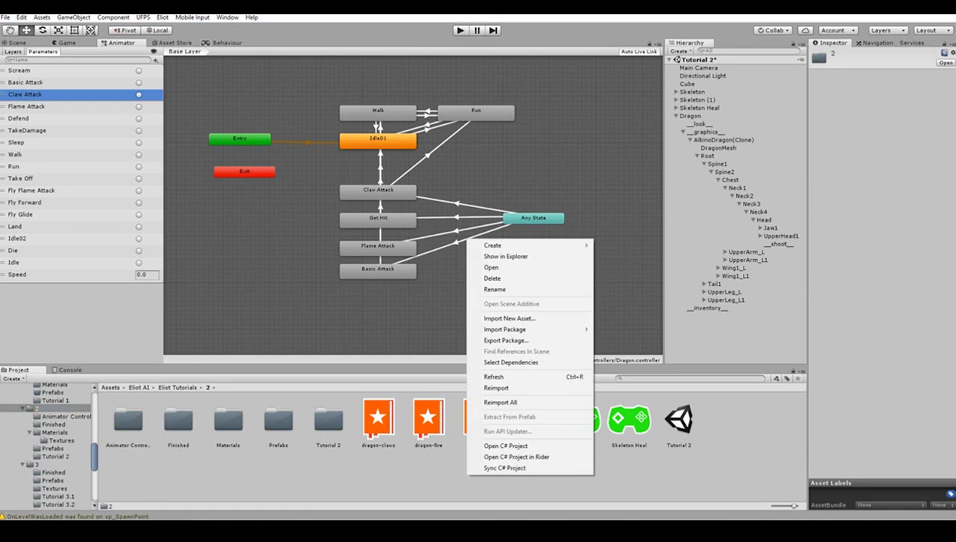
{"action": "mouse_move", "coordinate": [492, 246]}
{"action": "mouse_move", "coordinate": [609, 184]}
{"action": "left_click", "coordinate": [734, 194]}
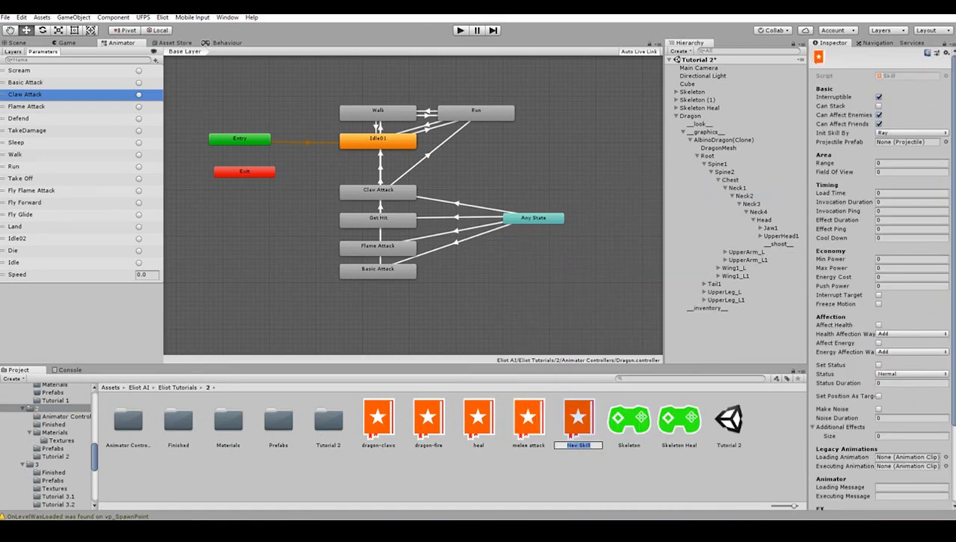
{"action": "type", "text": "dragon-fire-DoT"}
{"action": "key", "text": "Return"}
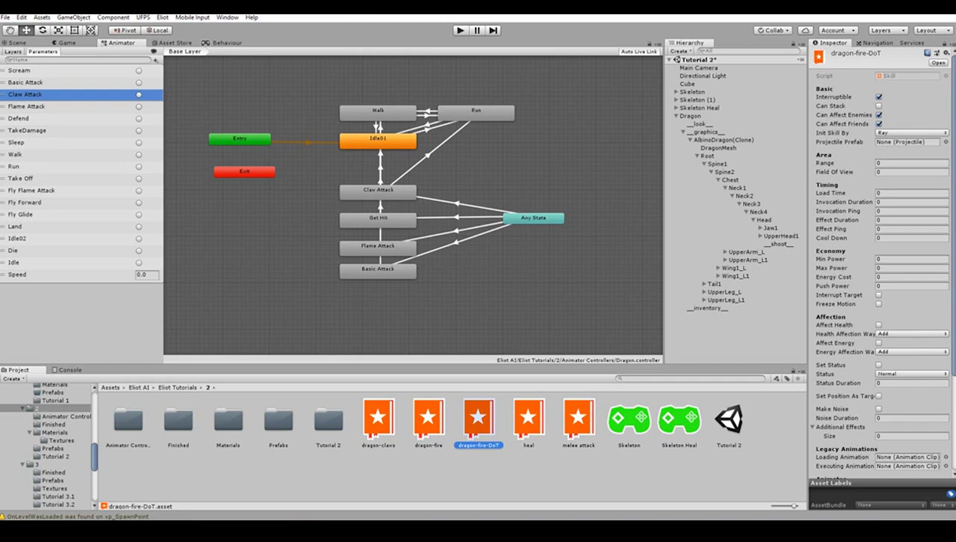
Step: Make dragon-fire-DoT non-interruptible, stop it from affecting friends and initiate it by Direct
{"action": "left_click", "coordinate": [878, 96]}
{"action": "left_click", "coordinate": [878, 124]}
{"action": "left_click", "coordinate": [911, 132]}
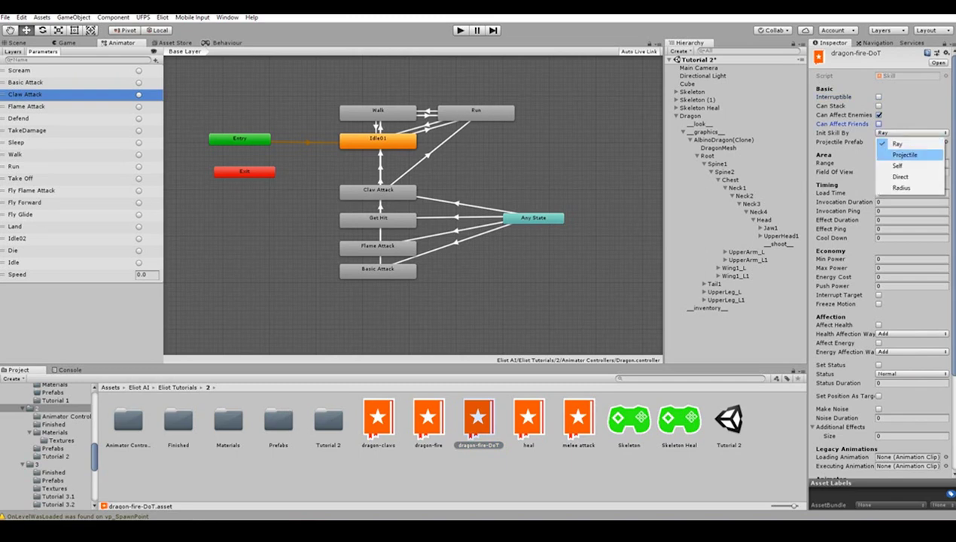
{"action": "left_click", "coordinate": [900, 177]}
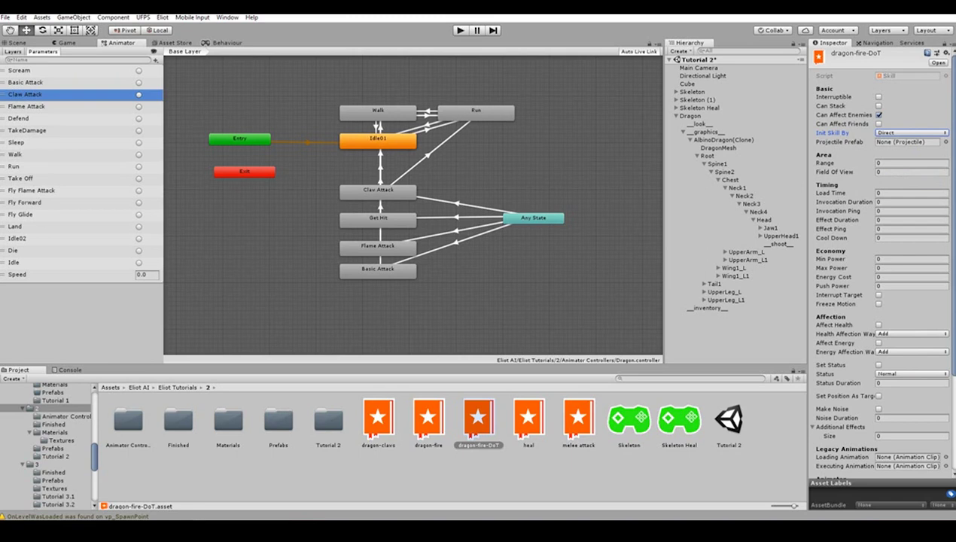
Step: Set dragon-fire-DoT's effect duration to 3, effect ping to 1, minimum power to 1 and maximum power to 5
{"action": "left_click", "coordinate": [911, 220]}
{"action": "type", "text": "3"}
{"action": "key", "text": "Tab"}
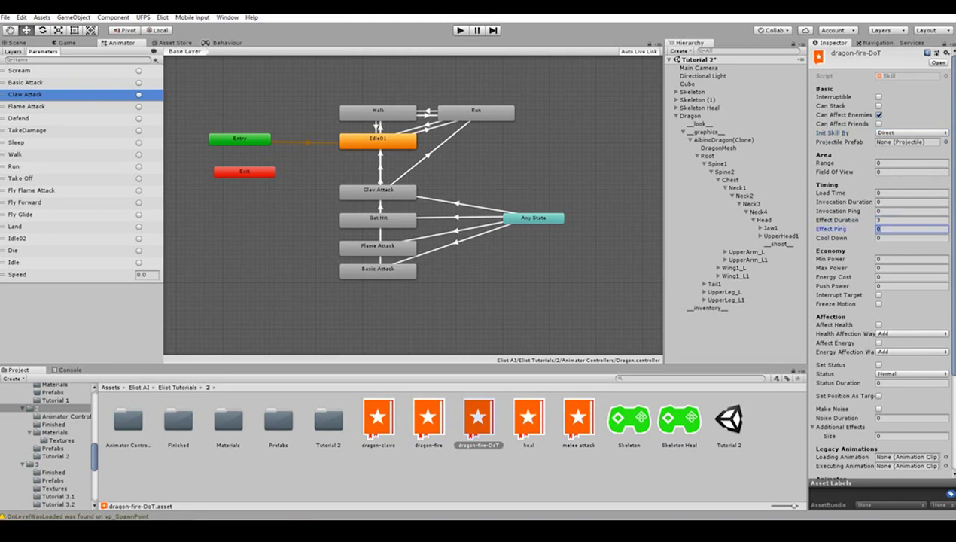
{"action": "type", "text": "1"}
{"action": "key", "text": "Tab"}
{"action": "key", "text": "Tab"}
{"action": "type", "text": "1"}
{"action": "key", "text": "Tab"}
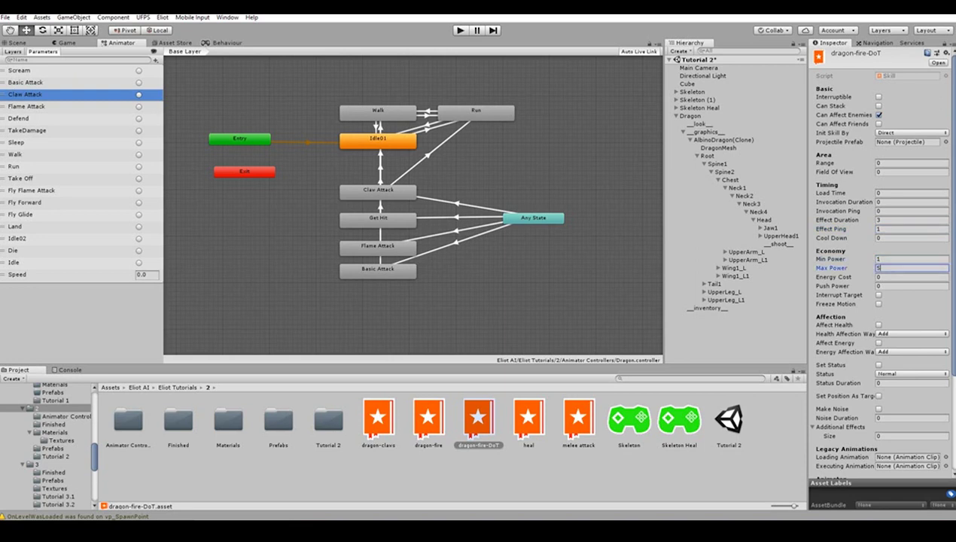
Step: Make dragon-fire-DoT affect health, with the health affection way set to Reduce
{"action": "left_click", "coordinate": [878, 324]}
{"action": "left_click", "coordinate": [911, 333]}
{"action": "left_click", "coordinate": [899, 354]}
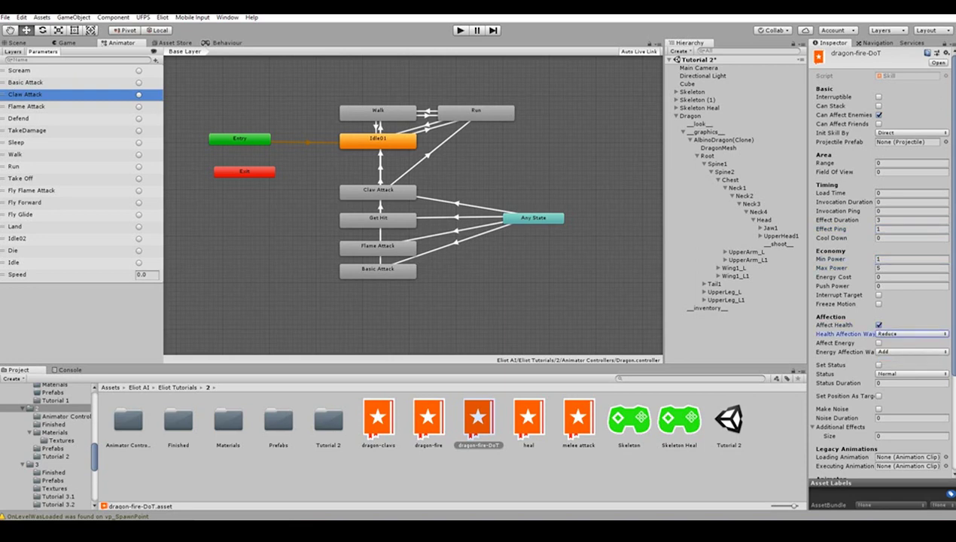
Step: Assign the FX-FireParticles prefab as dragon-fire-DoT's On Apply FX On Target and make it a child of the target
{"action": "scroll", "coordinate": [878, 263], "scroll_direction": "down", "scroll_amount": 5}
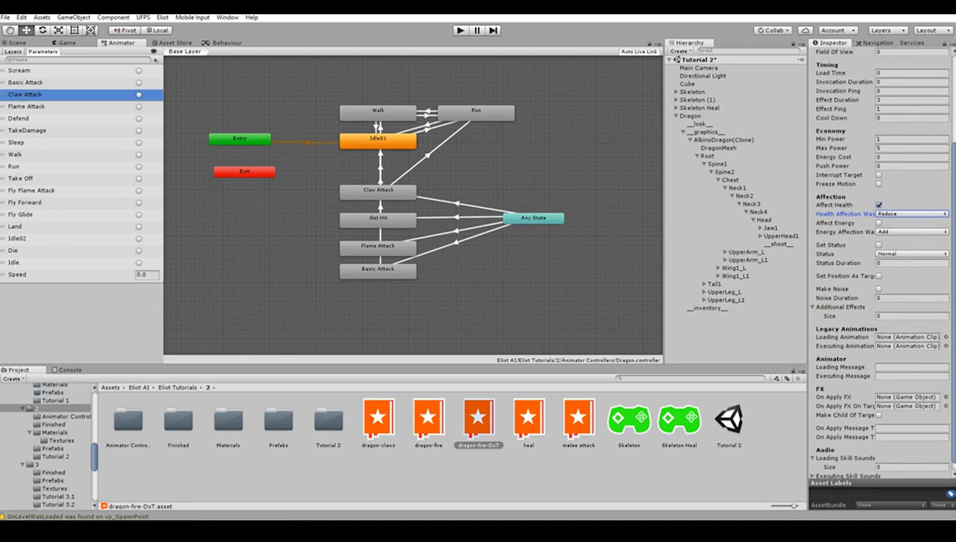
{"action": "left_click", "coordinate": [52, 449]}
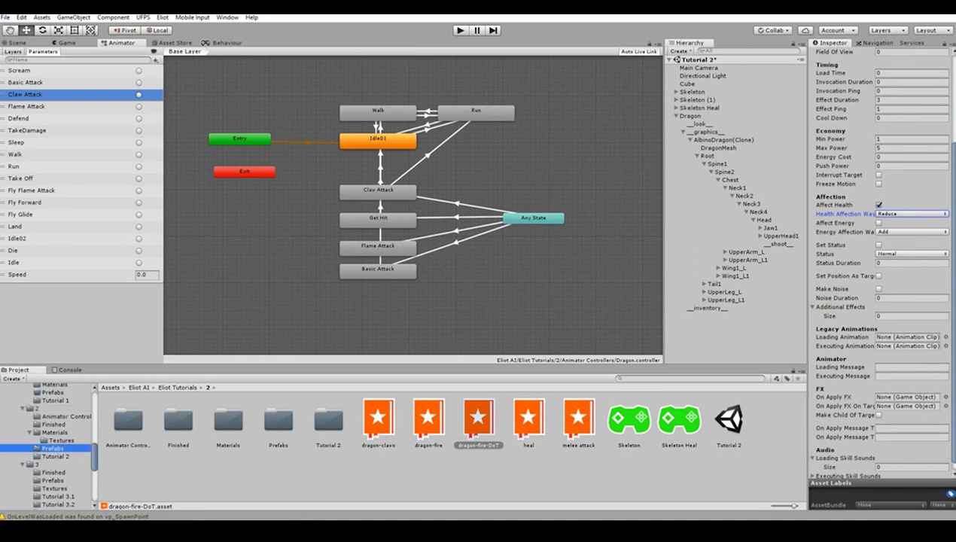
{"action": "left_click_drag", "start_coordinate": [278, 420], "coordinate": [906, 406]}
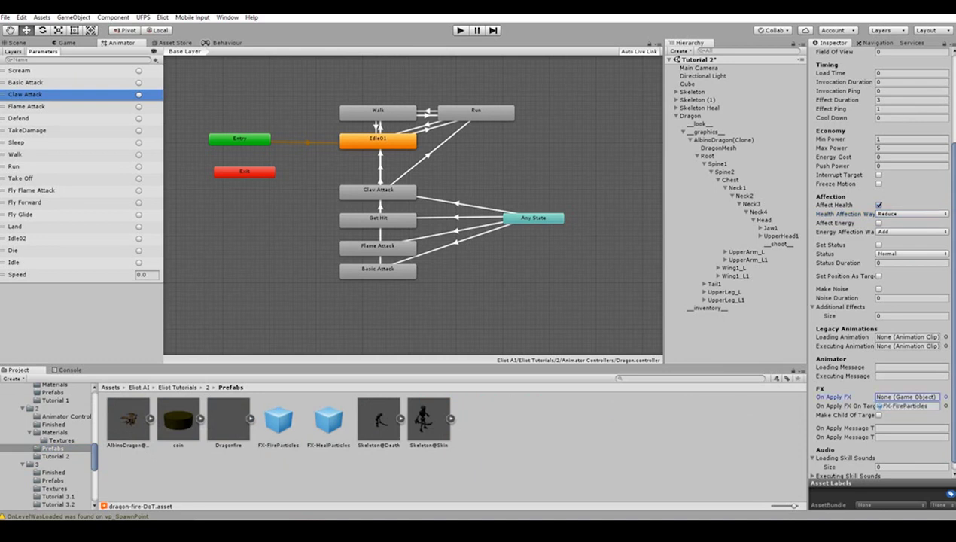
{"action": "left_click", "coordinate": [905, 407]}
{"action": "left_click", "coordinate": [662, 444]}
{"action": "left_click", "coordinate": [36, 408]}
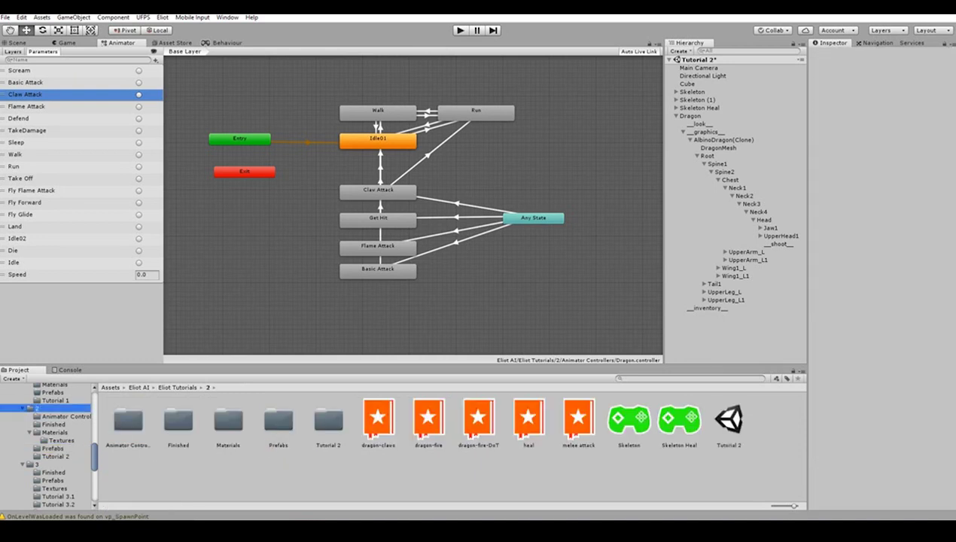
{"action": "left_click", "coordinate": [479, 420]}
{"action": "scroll", "coordinate": [878, 361], "scroll_direction": "down", "scroll_amount": 5}
{"action": "left_click", "coordinate": [878, 406]}
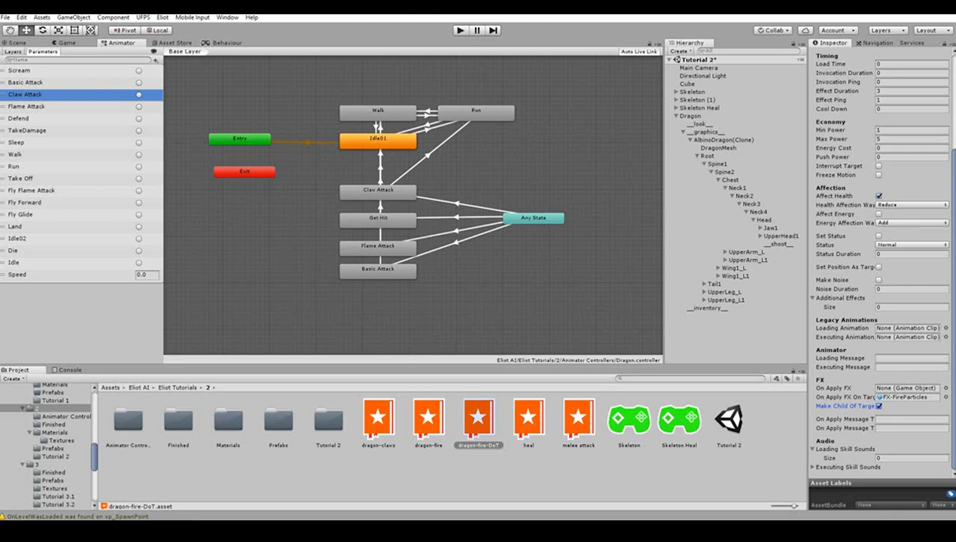
Step: Give the dragon-fire skill one additional effect and assign dragon-fire-DoT to it
{"action": "left_click", "coordinate": [428, 419]}
{"action": "left_click", "coordinate": [909, 307]}
{"action": "type", "text": "1"}
{"action": "key", "text": "Return"}
{"action": "left_click_drag", "start_coordinate": [478, 419], "coordinate": [906, 316]}
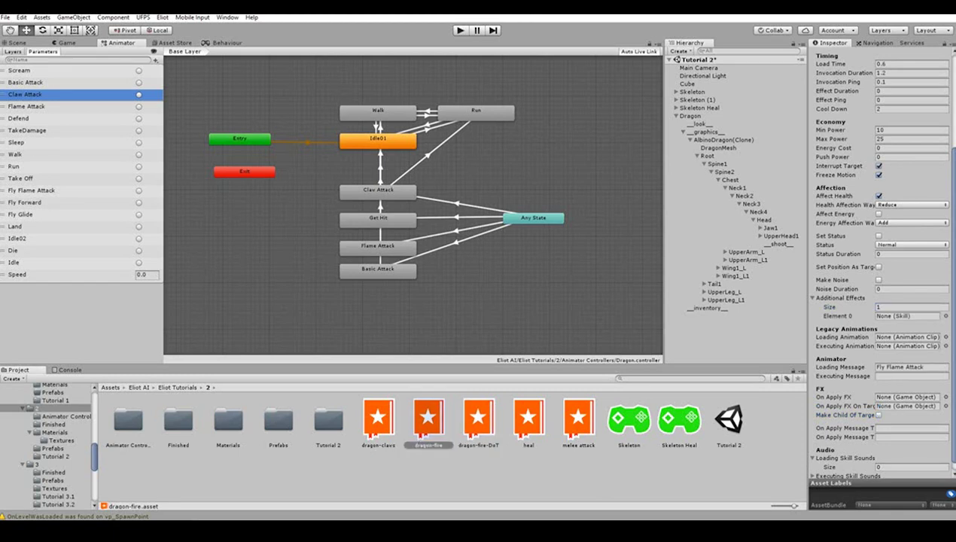
{"action": "left_click", "coordinate": [722, 478]}
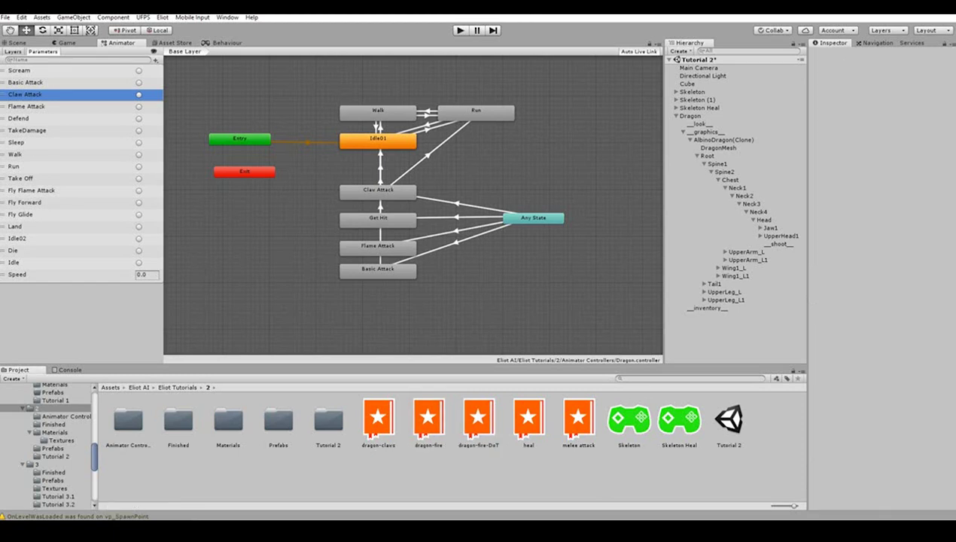
Step: Assign dragon-claws and dragon-fire to the two skill slots of the Dragon agent
{"action": "left_click", "coordinate": [690, 116]}
{"action": "scroll", "coordinate": [879, 279], "scroll_direction": "down", "scroll_amount": 12}
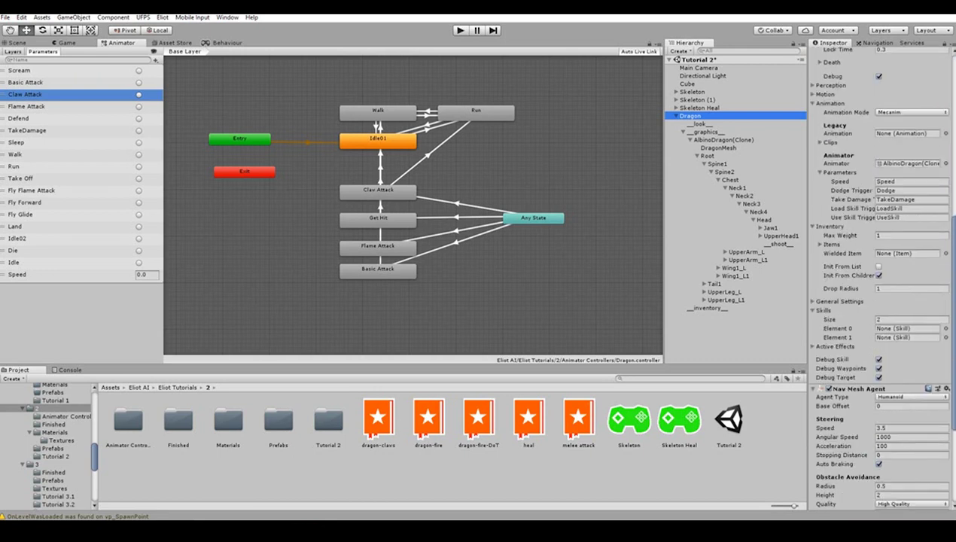
{"action": "left_click_drag", "start_coordinate": [378, 419], "coordinate": [906, 328]}
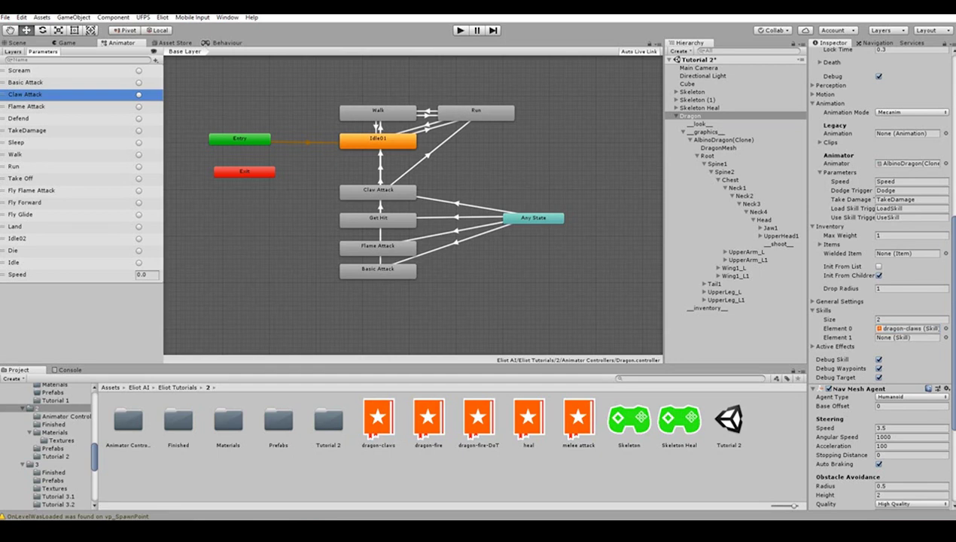
{"action": "left_click_drag", "start_coordinate": [428, 419], "coordinate": [906, 337]}
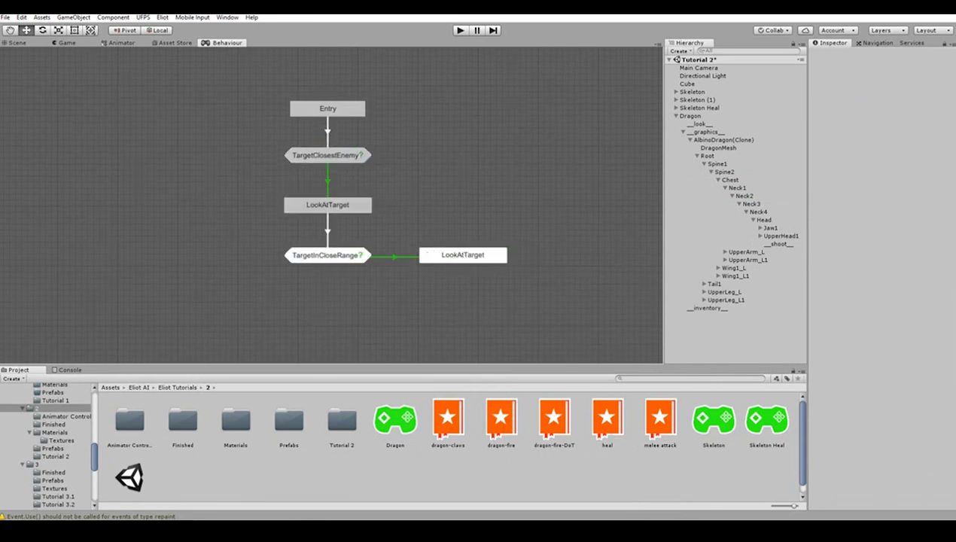
Step: Set the skill node following the close-range LookAtTarget to dragon-claws and place it beneath that node
{"action": "left_click", "coordinate": [914, 94]}
{"action": "type", "text": "dragon-claws"}
{"action": "left_click_drag", "start_coordinate": [463, 301], "coordinate": [463, 295]}
Step: Add a non-executing dragon-fire skill node below TargetInCloseRange and link it to that condition's false branch
{"action": "left_click_drag", "start_coordinate": [315, 328], "coordinate": [328, 305]}
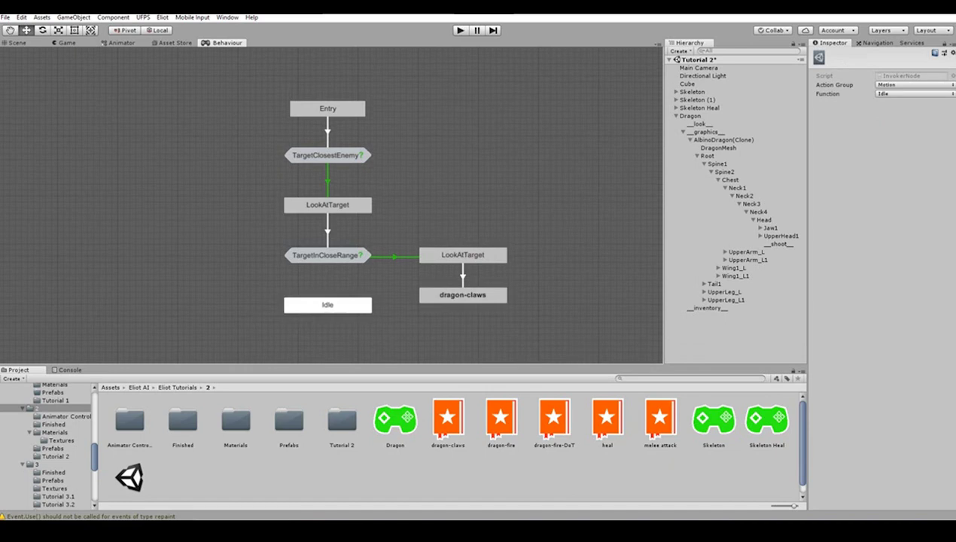
{"action": "left_click", "coordinate": [913, 85]}
{"action": "left_click", "coordinate": [898, 117]}
{"action": "left_click", "coordinate": [914, 94]}
{"action": "type", "text": "dragon-fire"}
{"action": "left_click", "coordinate": [878, 103]}
{"action": "right_click", "coordinate": [328, 255]}
{"action": "left_click", "coordinate": [327, 305]}
Step: Add a TargetInSkillRange condition beside the non-executing dragon-fire node and connect that node to it
{"action": "right_click", "coordinate": [182, 309]}
{"action": "left_click_drag", "start_coordinate": [182, 309], "coordinate": [182, 305]}
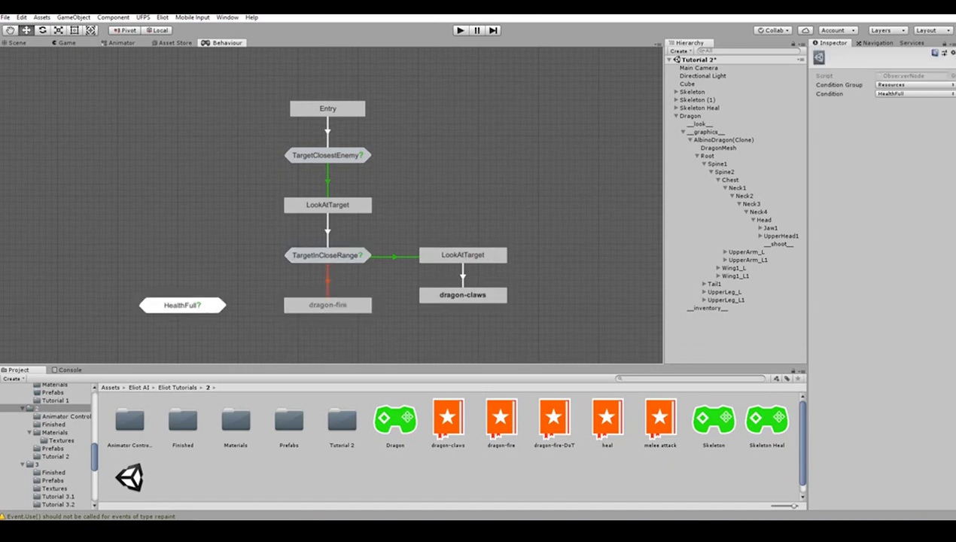
{"action": "left_click", "coordinate": [914, 94]}
{"action": "left_click", "coordinate": [328, 305]}
{"action": "left_click", "coordinate": [182, 304]}
Step: Add a skill node set to dragon-fire below the TargetInSkillRange condition
{"action": "right_click", "coordinate": [182, 335]}
{"action": "left_click", "coordinate": [914, 85]}
{"action": "left_click", "coordinate": [897, 117]}
{"action": "left_click", "coordinate": [914, 94]}
{"action": "type", "text": "dragon-fire"}
Step: Connect TargetInSkillRange's true branch to the dragon-fire node below it and its false branch to the Idle node
{"action": "right_click", "coordinate": [183, 305]}
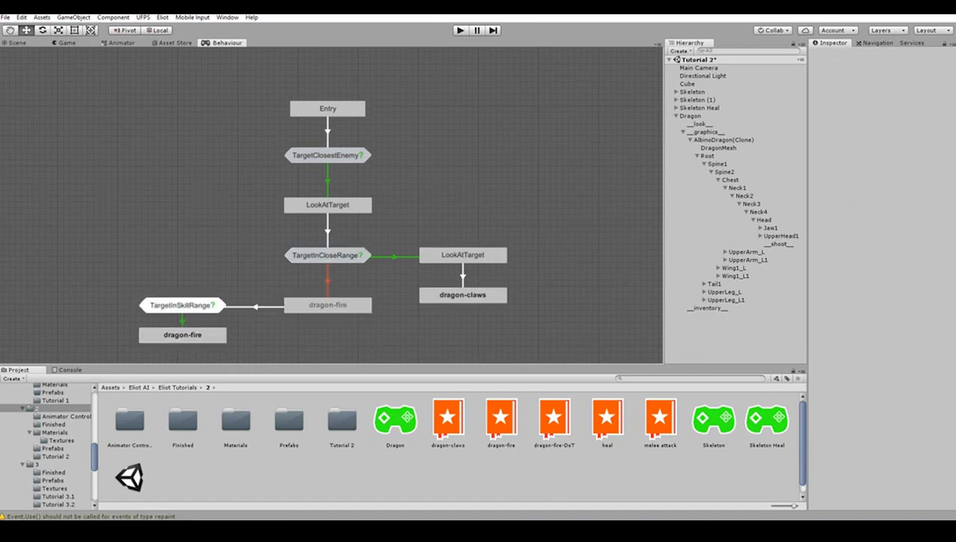
{"action": "left_click", "coordinate": [182, 335]}
{"action": "right_click", "coordinate": [182, 305]}
{"action": "left_click", "coordinate": [182, 155]}
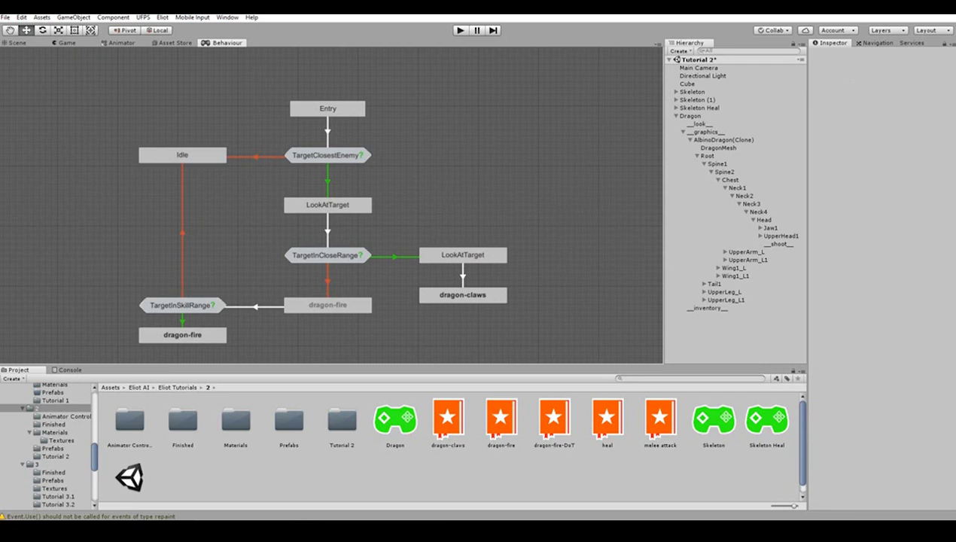
Step: Assign the Dragon behaviour asset to the Dragon agent in the scene
{"action": "left_click", "coordinate": [16, 43]}
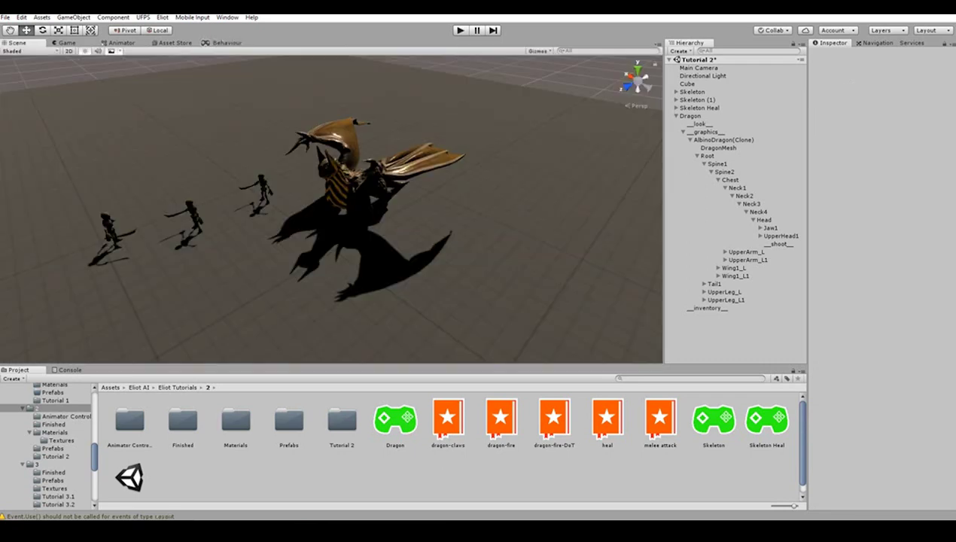
{"action": "left_click", "coordinate": [690, 116]}
{"action": "left_click_drag", "start_coordinate": [395, 419], "coordinate": [907, 189]}
Step: Play the scene in an enlarged Scene view to test the Dragon against the skeletons, and stop it
{"action": "key", "text": "shift+space"}
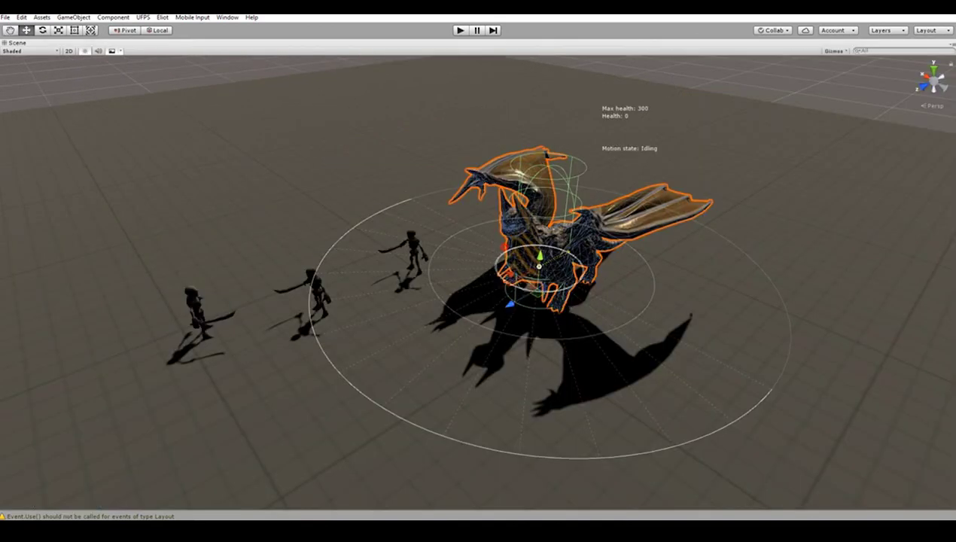
{"action": "left_click", "coordinate": [460, 30]}
{"action": "key", "text": "ctrl+p"}
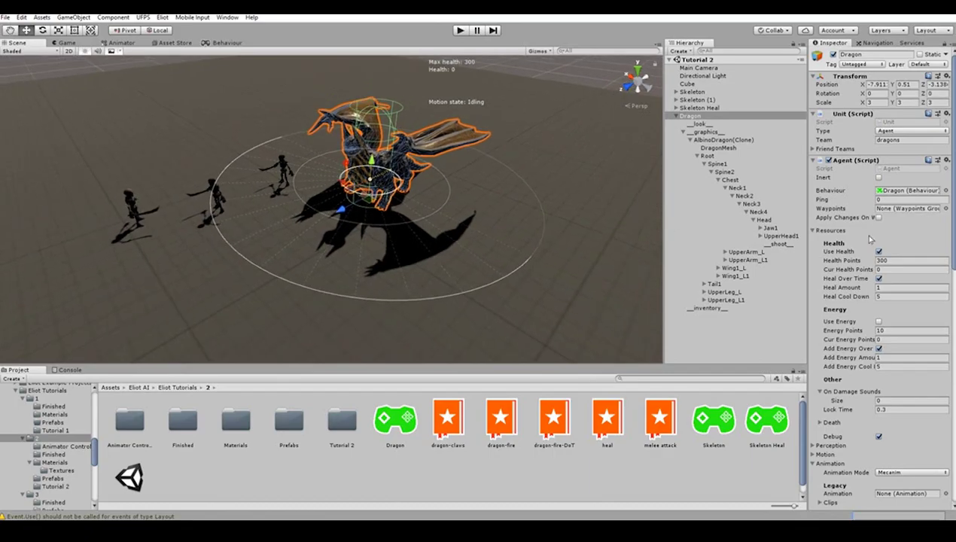
Step: Set the Dragon's Health Points to 10 and enable Init From Children for its inventory
{"action": "left_click", "coordinate": [896, 260]}
{"action": "type", "text": "10"}
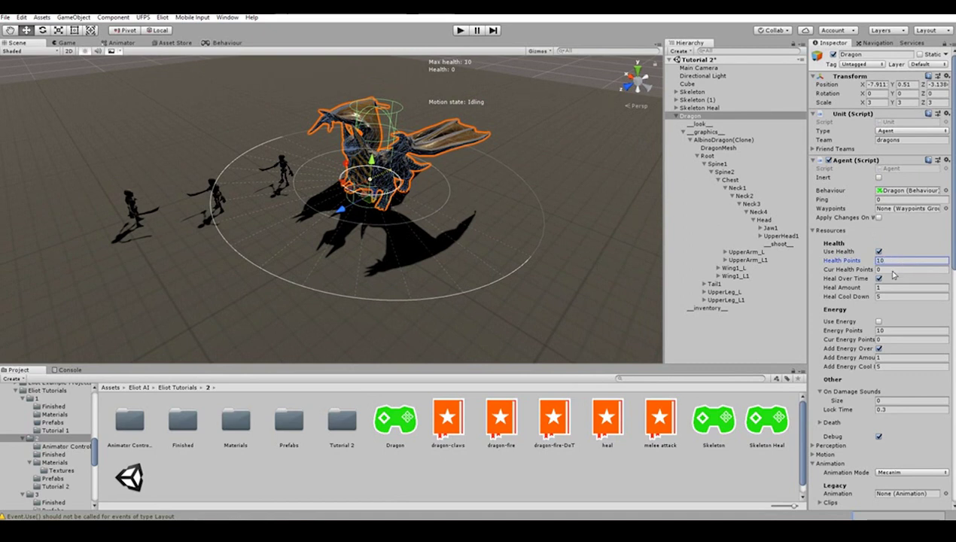
{"action": "scroll", "coordinate": [895, 271], "scroll_direction": "down", "scroll_amount": 6}
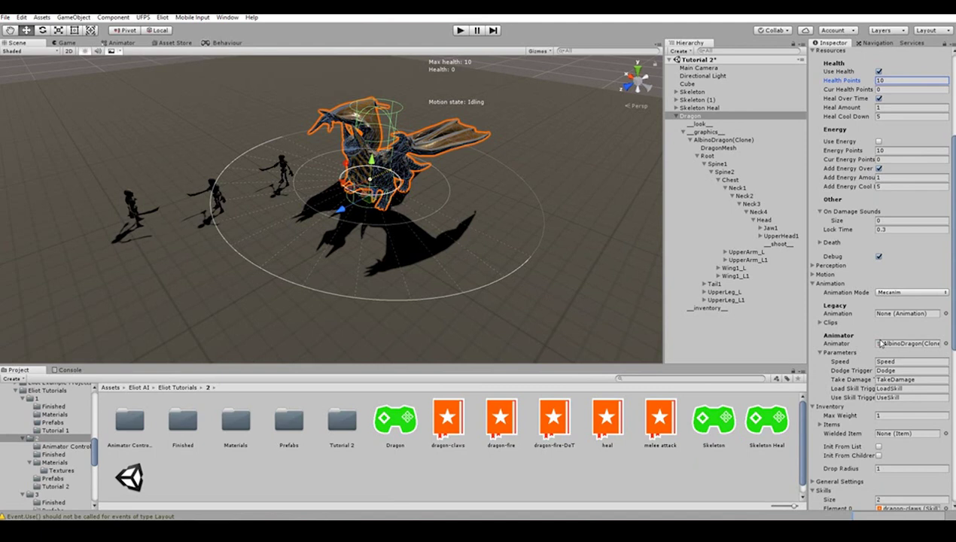
{"action": "scroll", "coordinate": [880, 343], "scroll_direction": "down", "scroll_amount": 2}
{"action": "left_click", "coordinate": [878, 426]}
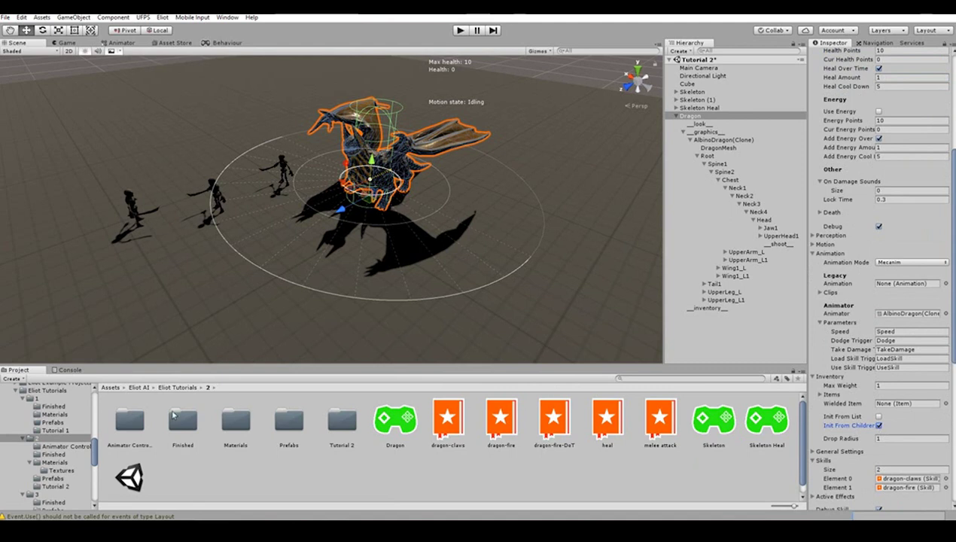
Step: Open the coin prefab from Tutorial 2's Prefabs folder and choose Block as its Unit type
{"action": "left_click", "coordinate": [52, 478]}
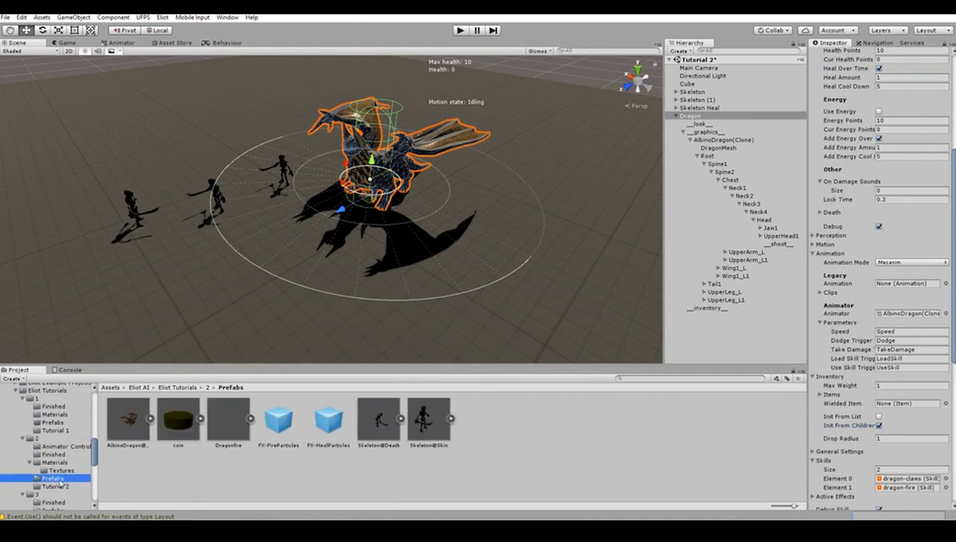
{"action": "left_click", "coordinate": [166, 446]}
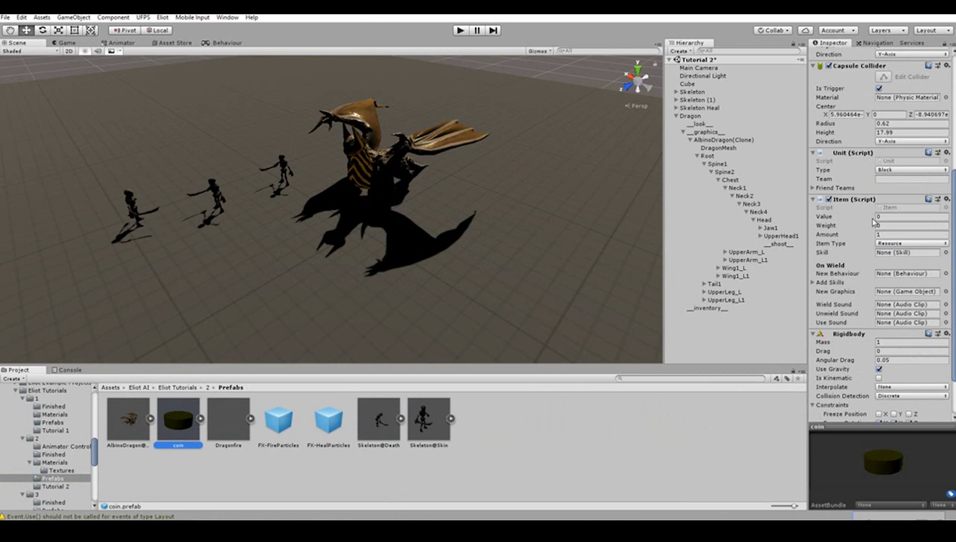
{"action": "left_click", "coordinate": [894, 170]}
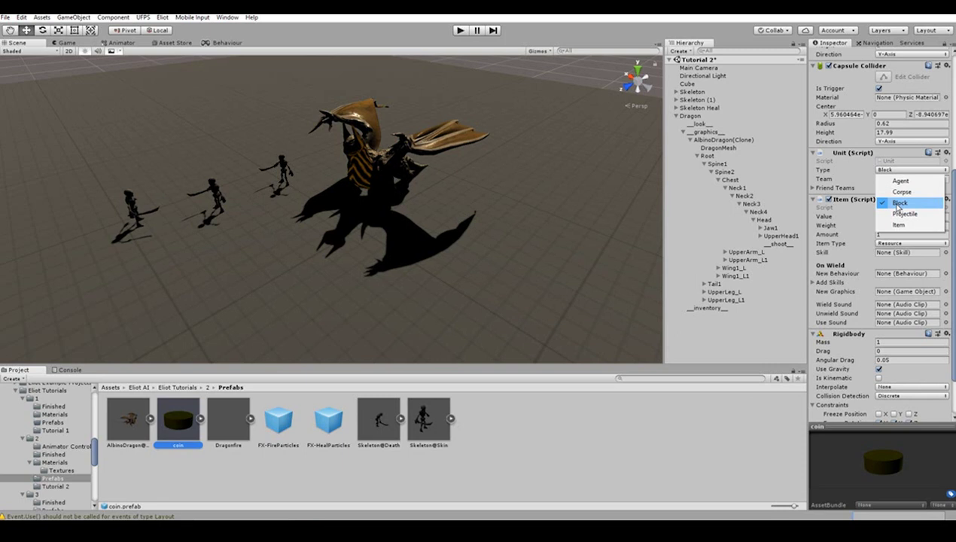
{"action": "left_click", "coordinate": [897, 205]}
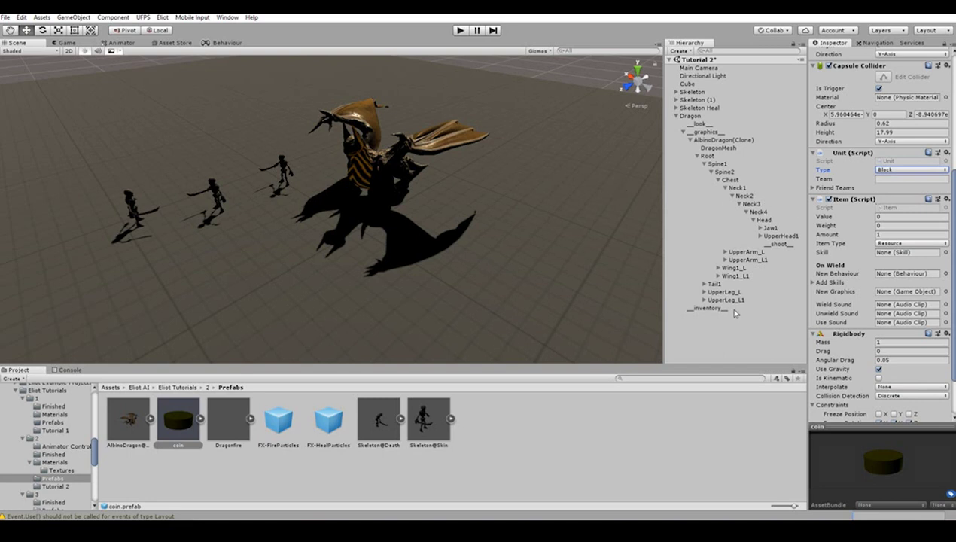
Step: Add the coin prefab to the Dragon's __inventory__ object and duplicate it to make ten coins
{"action": "left_click_drag", "start_coordinate": [181, 418], "coordinate": [708, 309]}
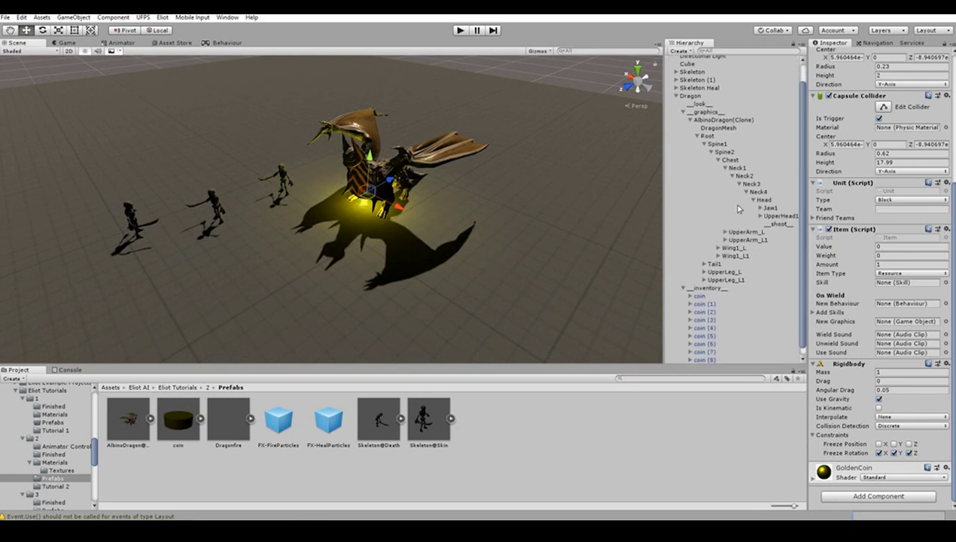
{"action": "scroll", "coordinate": [317, 268], "scroll_direction": "up", "scroll_amount": 1}
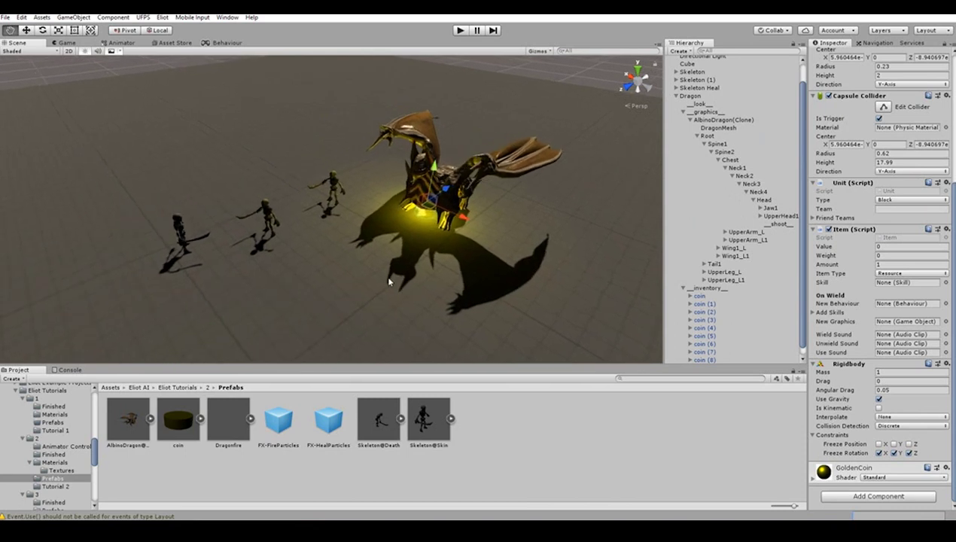
Step: Open the behaviour assigned to the first Skeleton agent in the Behaviour editor
{"action": "left_click", "coordinate": [700, 80]}
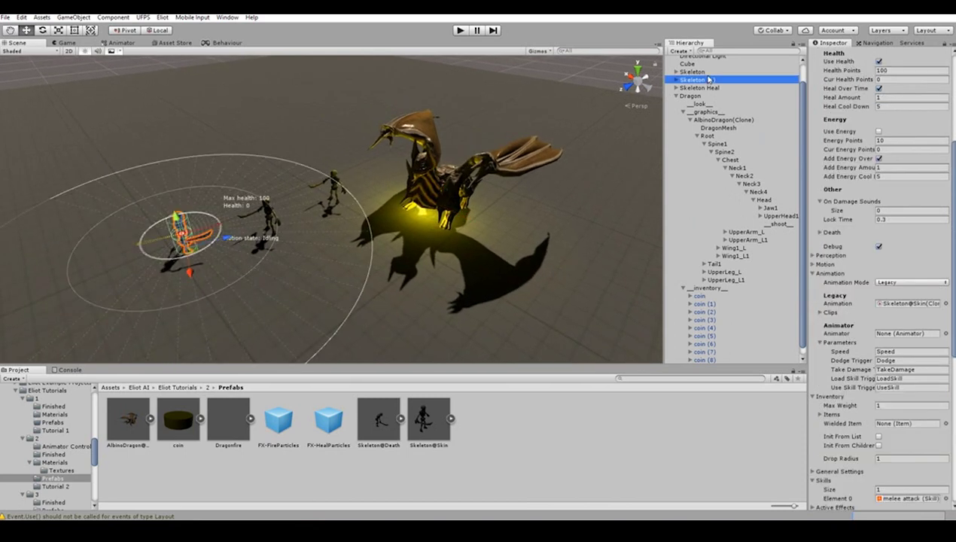
{"action": "left_click", "coordinate": [699, 73]}
{"action": "scroll", "coordinate": [866, 128], "scroll_direction": "up", "scroll_amount": 3}
{"action": "left_click", "coordinate": [907, 120]}
{"action": "left_click", "coordinate": [235, 43]}
Step: Add a Perception condition node set to SeeBlock and connect SeeEnemy's false branch to it
{"action": "left_click", "coordinate": [247, 173]}
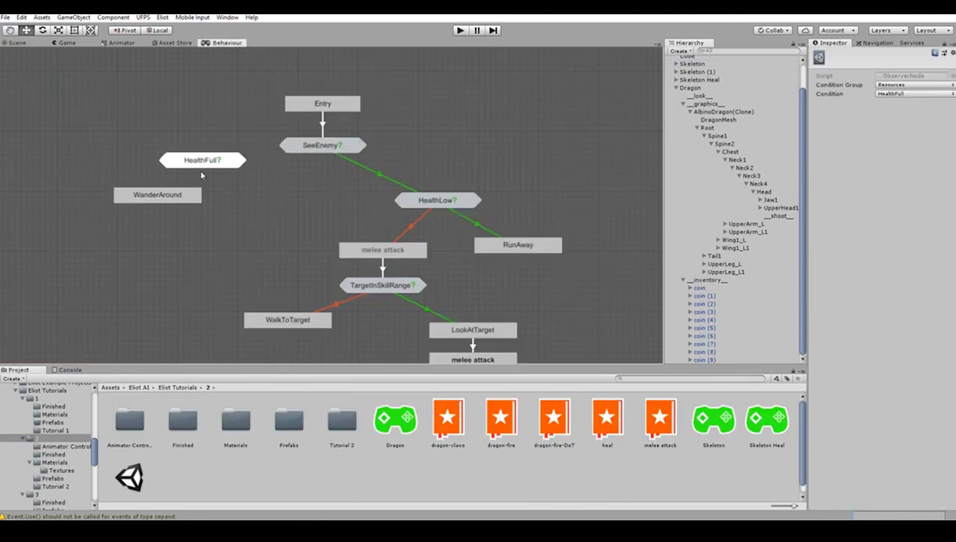
{"action": "left_click", "coordinate": [903, 95]}
{"action": "left_click", "coordinate": [892, 121]}
Step: Move WanderAround aside, add a RunToTarget node, and connect SeeBlock's true branch to RunToTarget and its false branch to WanderAround
{"action": "left_click", "coordinate": [172, 200]}
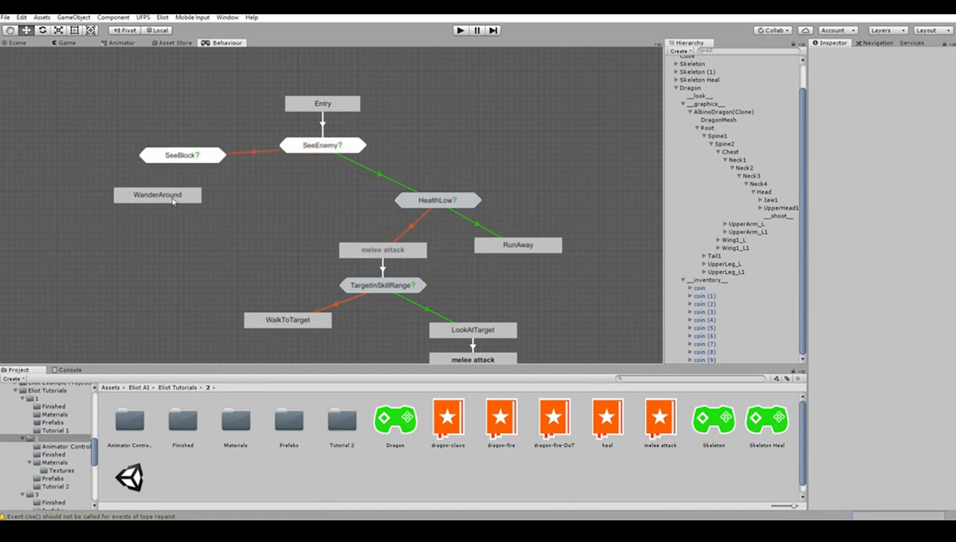
{"action": "left_click_drag", "start_coordinate": [172, 200], "coordinate": [137, 210]}
{"action": "right_click", "coordinate": [235, 204]}
{"action": "left_click_drag", "start_coordinate": [241, 221], "coordinate": [273, 191]}
{"action": "left_click", "coordinate": [899, 94]}
{"action": "left_click", "coordinate": [892, 189]}
{"action": "right_click", "coordinate": [188, 156]}
{"action": "left_click", "coordinate": [239, 190]}
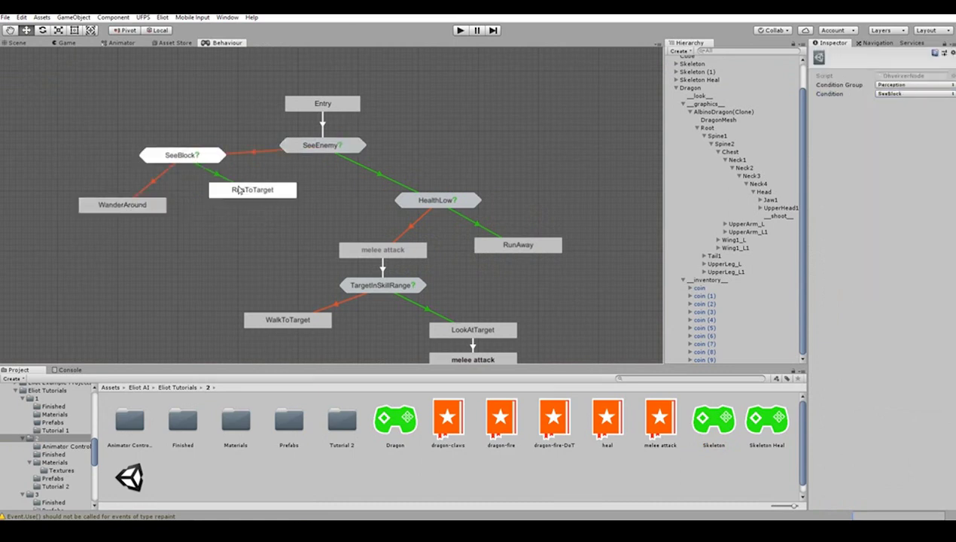
Step: Add a PickItems action node below RunToTarget in the Skeleton behaviour
{"action": "right_click", "coordinate": [235, 209]}
{"action": "left_click", "coordinate": [262, 208]}
{"action": "left_click", "coordinate": [895, 85]}
{"action": "left_click", "coordinate": [899, 101]}
{"action": "right_click", "coordinate": [256, 192]}
{"action": "left_click", "coordinate": [267, 194]}
{"action": "key", "text": "Delete"}
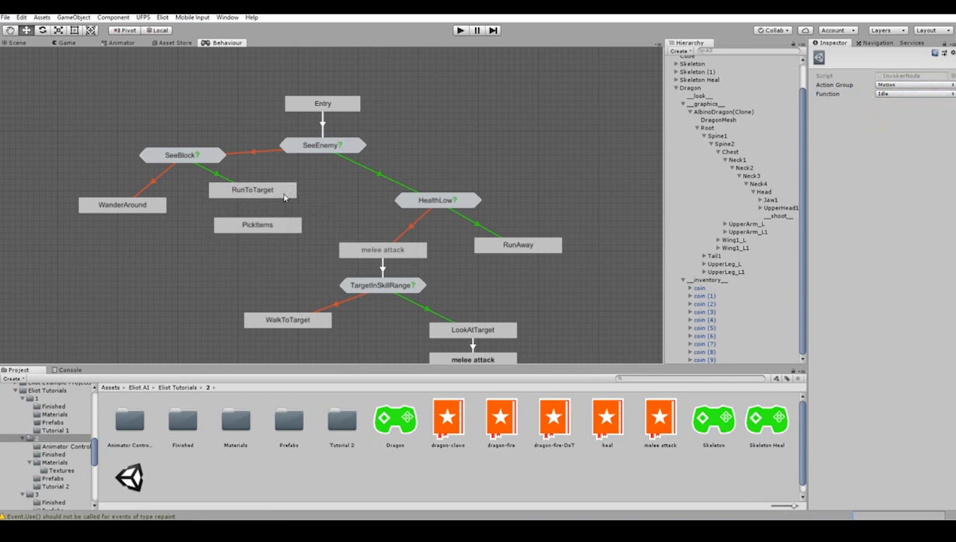
Step: Connect RunToTarget to PickItems and align the PickItems node beneath it
{"action": "right_click", "coordinate": [284, 197]}
{"action": "left_click", "coordinate": [298, 204]}
{"action": "left_click", "coordinate": [261, 225]}
{"action": "left_click_drag", "start_coordinate": [261, 225], "coordinate": [251, 225]}
{"action": "right_click", "coordinate": [214, 255]}
{"action": "left_click", "coordinate": [262, 144]}
Step: Duplicate the Skeleton four times in the scene and line the copies up in a row near the Dragon
{"action": "left_click", "coordinate": [23, 42]}
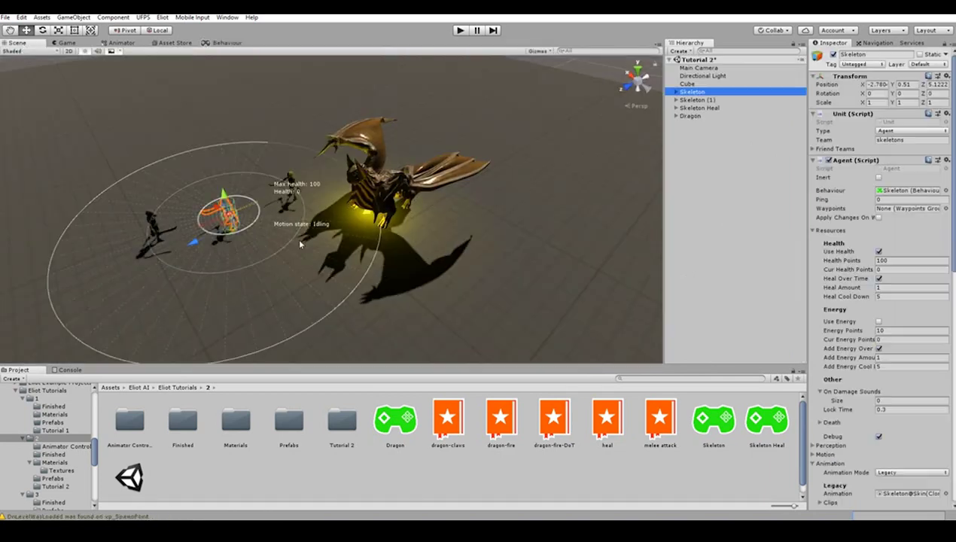
{"action": "left_click_drag", "start_coordinate": [213, 232], "coordinate": [411, 295]}
{"action": "key", "text": "ctrl+d"}
{"action": "key", "text": "ctrl+d"}
{"action": "key", "text": "ctrl+d"}
Step: Select the row of five Skeletons, switch the handle to Center, and rotate them about -178° around Y towards the Dragon
{"action": "left_click", "coordinate": [697, 124], "text": "shift"}
{"action": "left_click", "coordinate": [692, 92], "text": "ctrl"}
{"action": "scroll", "coordinate": [455, 220], "scroll_direction": "down", "scroll_amount": 3}
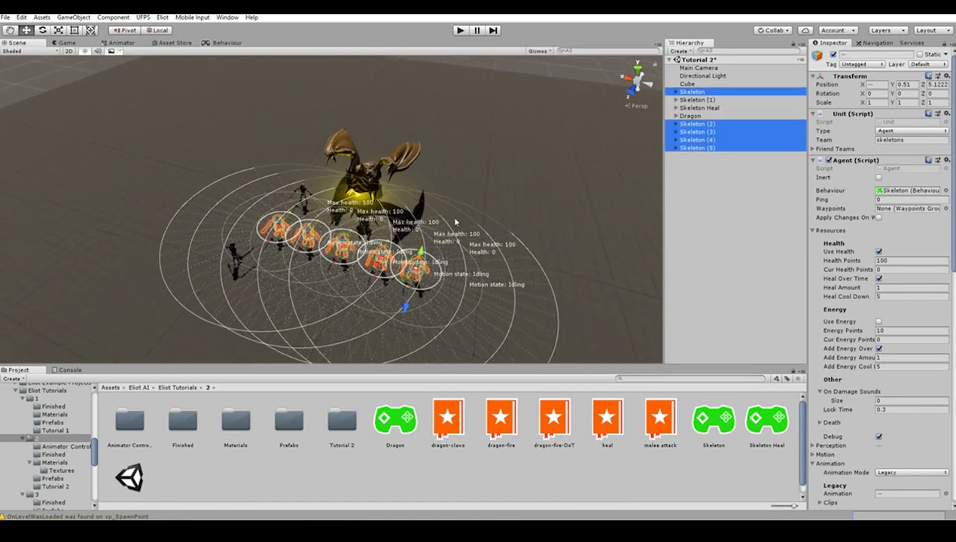
{"action": "key", "text": "e"}
{"action": "left_click", "coordinate": [128, 33]}
{"action": "left_click_drag", "start_coordinate": [332, 279], "coordinate": [414, 262]}
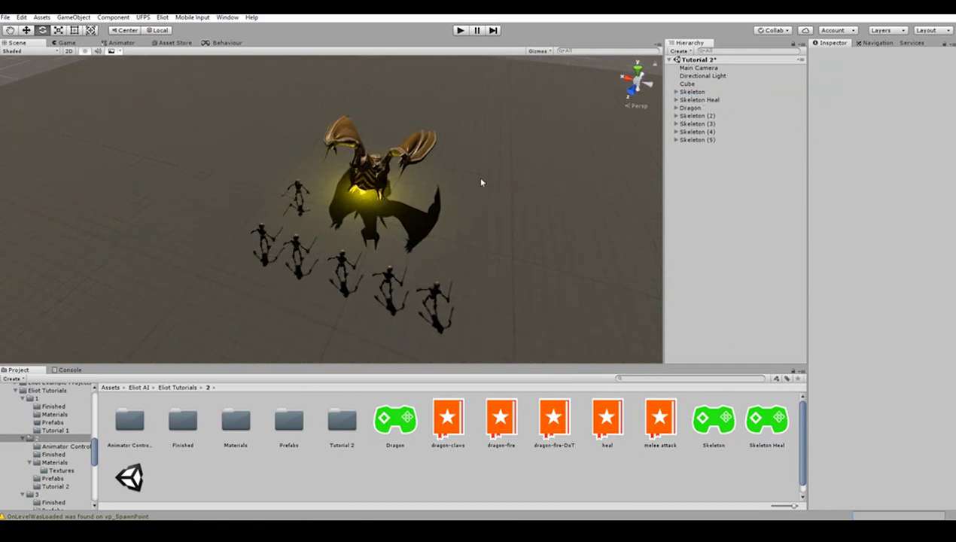
Step: Select Skeleton (2) in the scene
{"action": "left_click", "coordinate": [697, 116]}
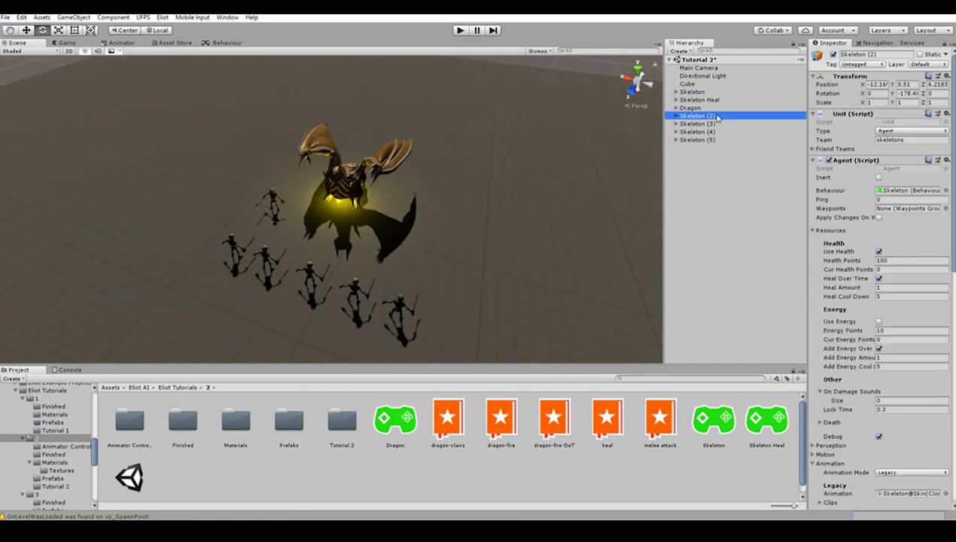